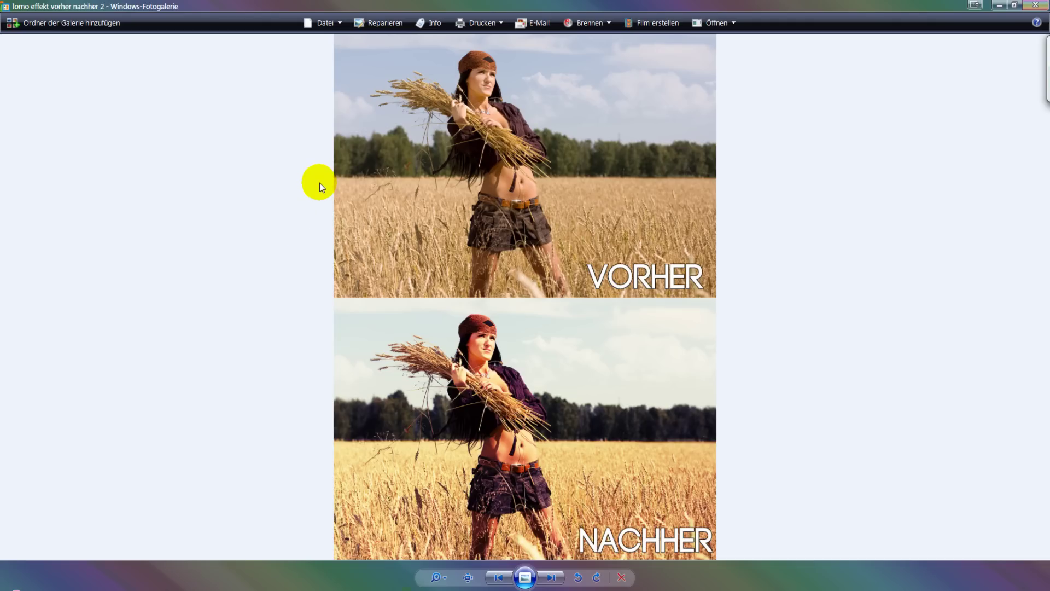
# Flip between the original and Lomo Effekt 2 wheat-field photos, then close Photo Gallery
pyautogui.press('Left')
pyautogui.press('Right')
pyautogui.press('Left')
pyautogui.press('Right')
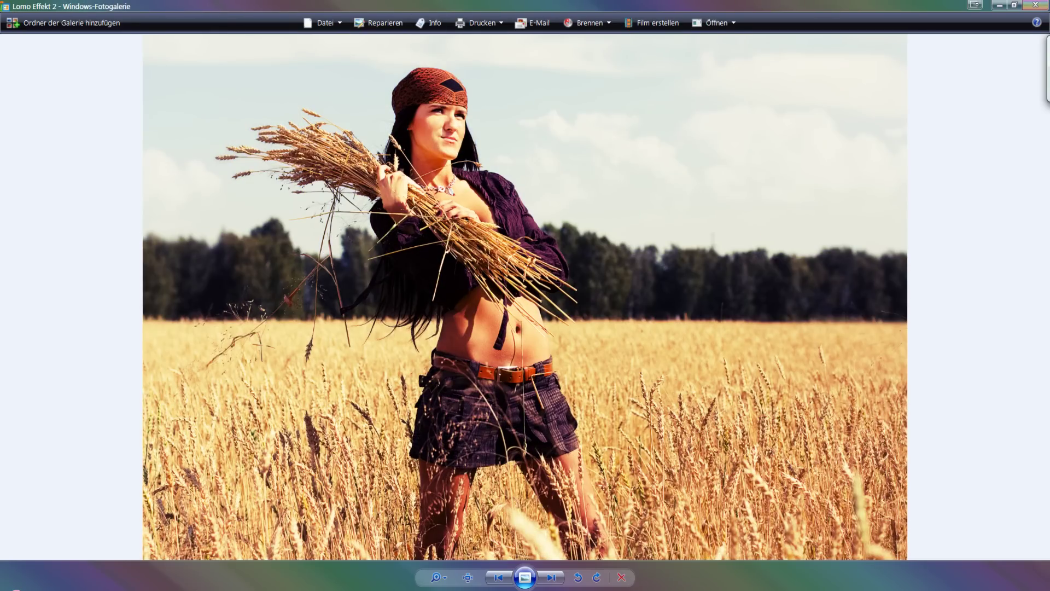
pyautogui.hotkey('alt', 'F4')
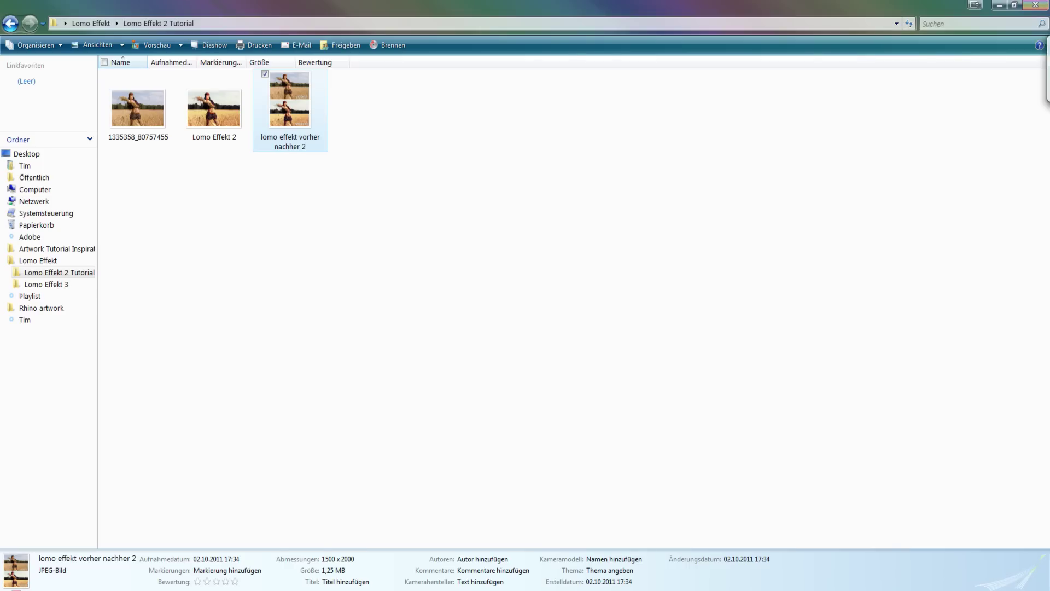
pyautogui.click(10, 24)
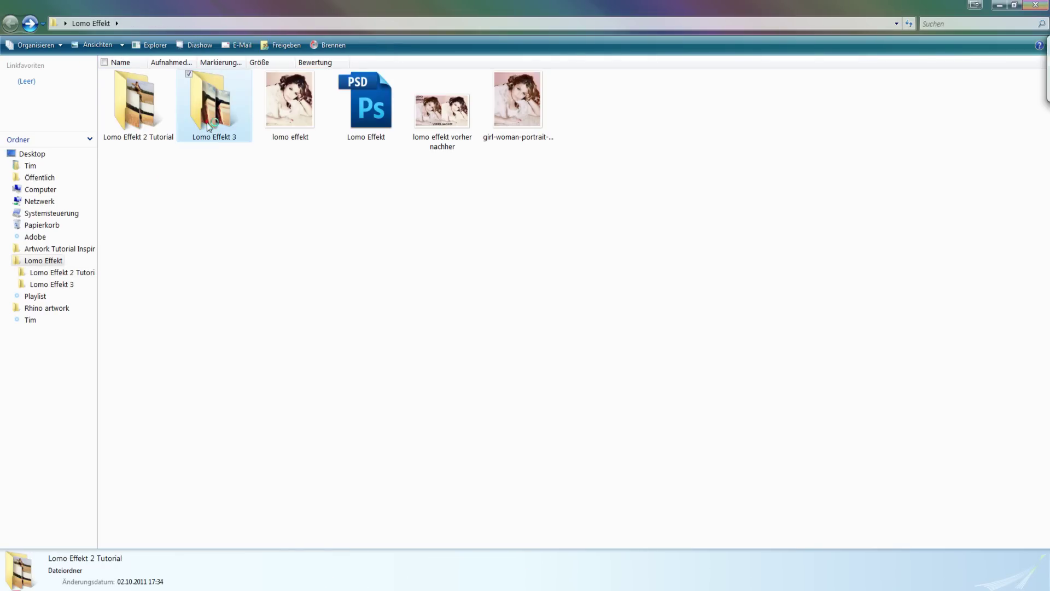
pyautogui.doubleClick(213, 118)
pyautogui.doubleClick(258, 112)
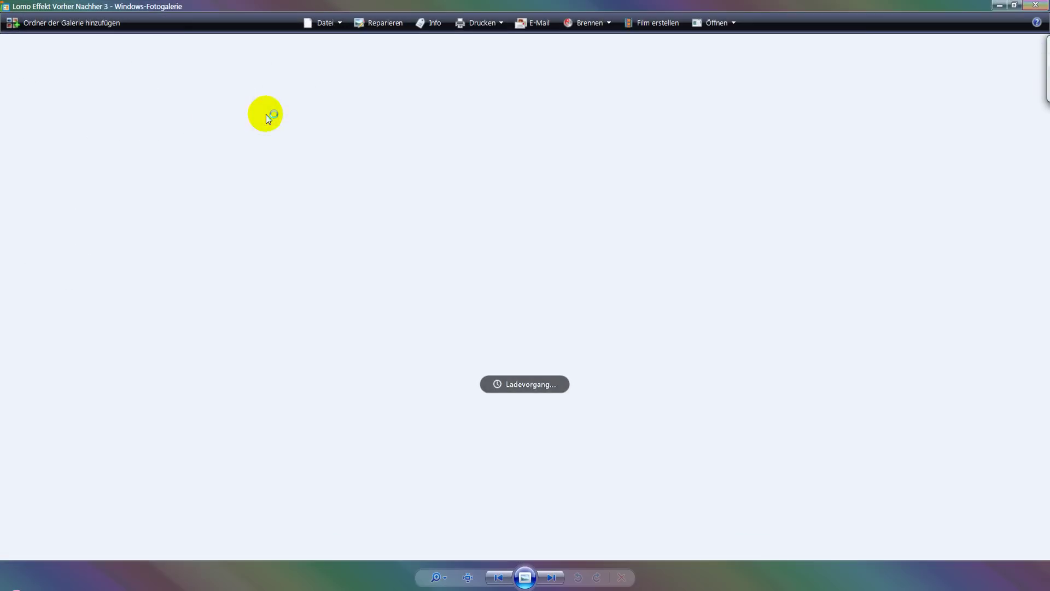
pyautogui.press('Right')
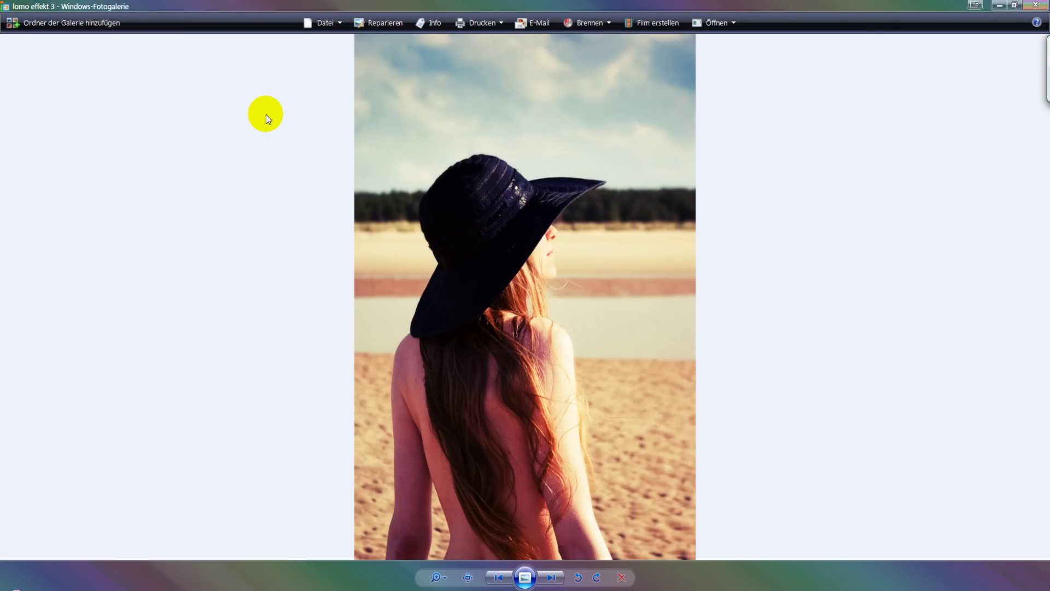
pyautogui.press('Right')
pyautogui.press('Left')
pyautogui.press('Right')
pyautogui.click(1047, 6)
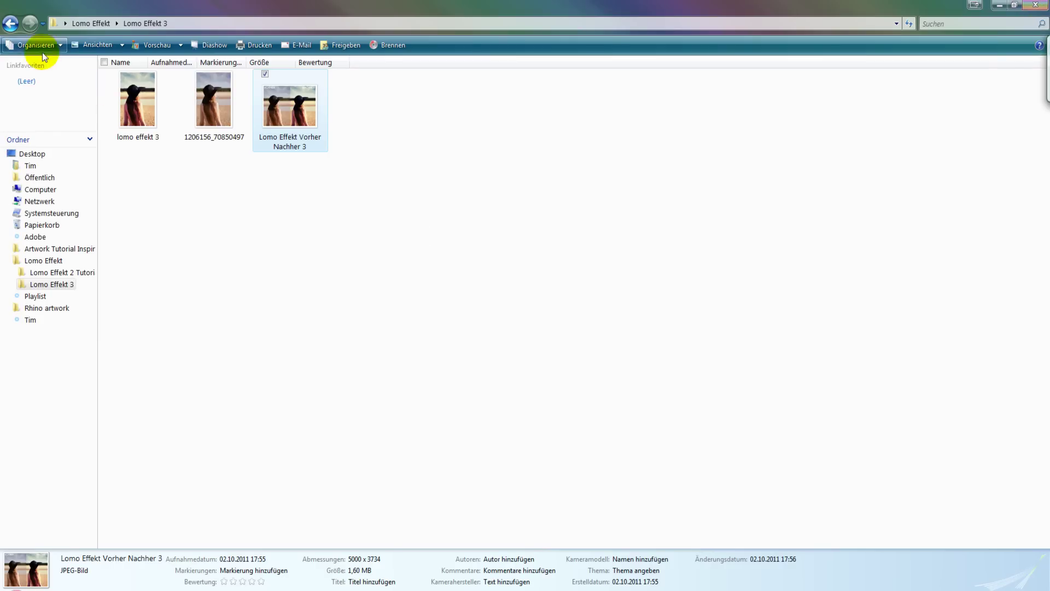
pyautogui.click(11, 23)
pyautogui.doubleClick(435, 101)
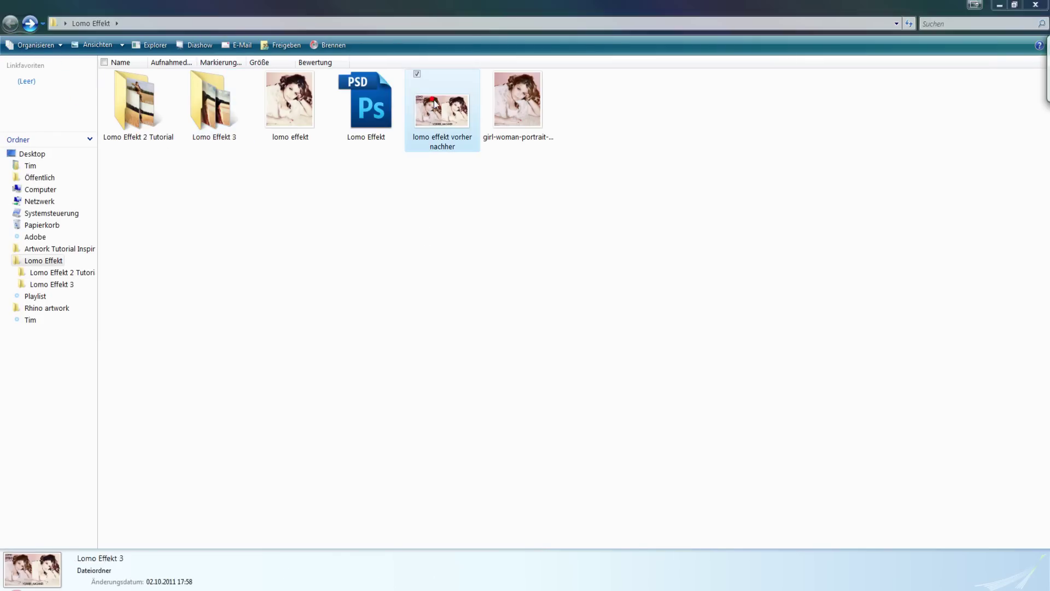
pyautogui.press('Left')
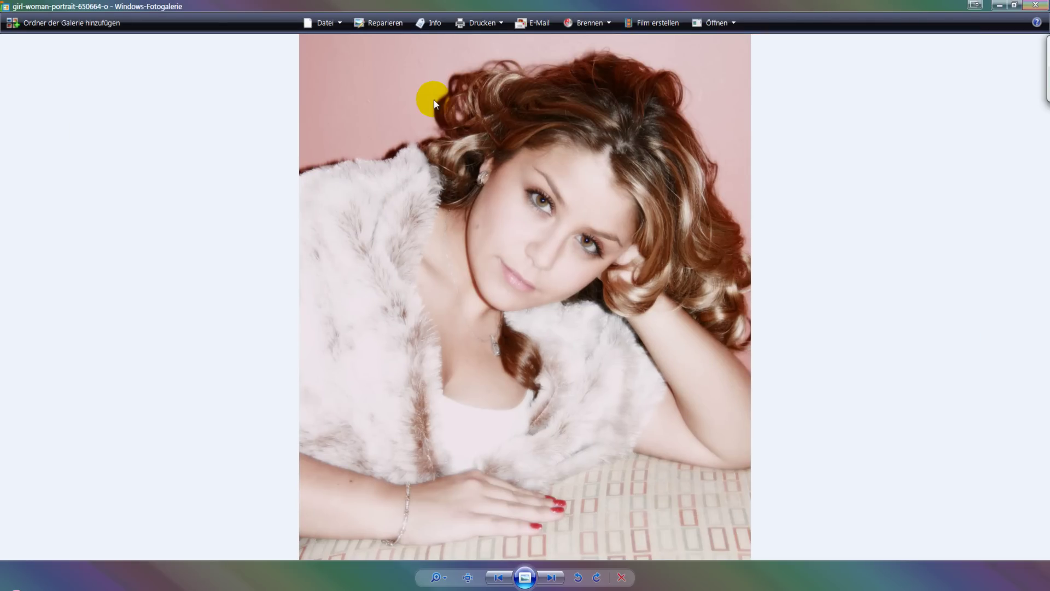
pyautogui.press('Right')
pyautogui.press('Left')
pyautogui.press('Right')
pyautogui.click(1040, 7)
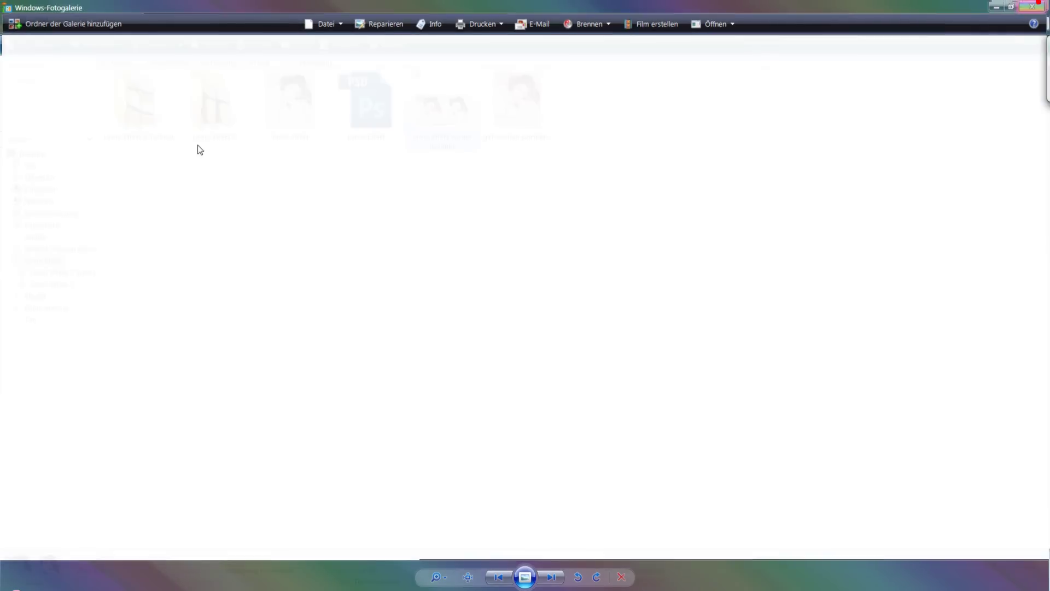
pyautogui.click(156, 124)
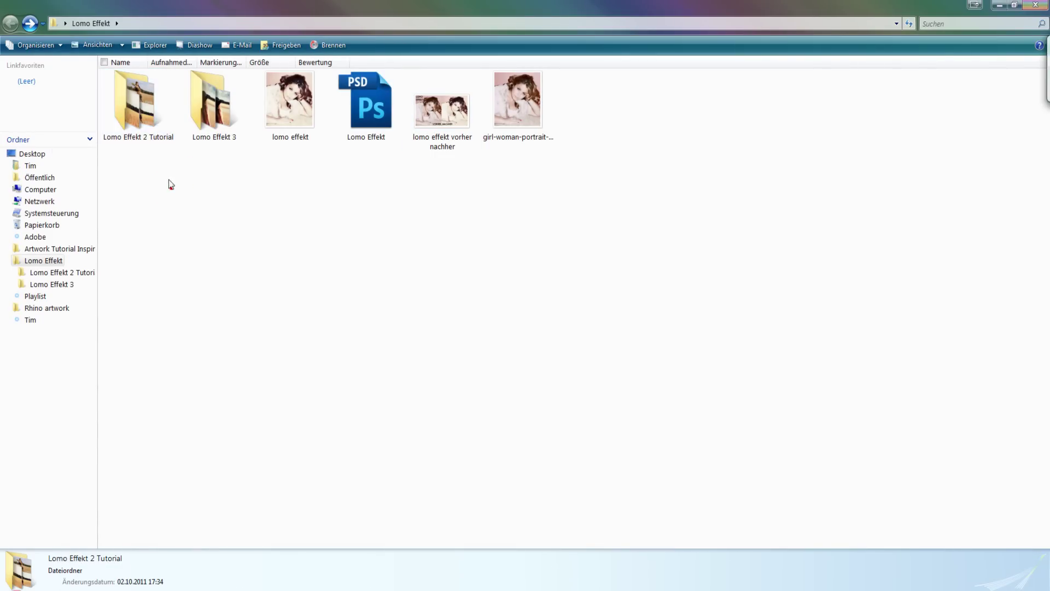
pyautogui.doubleClick(131, 104)
# Open the original wheat-field JPG fitted to the window and show the Korrekturen panel
pyautogui.moveTo(136, 120)
pyautogui.mouseDown()
pyautogui.moveTo(265, 588)
pyautogui.moveTo(349, 343)
pyautogui.mouseUp()
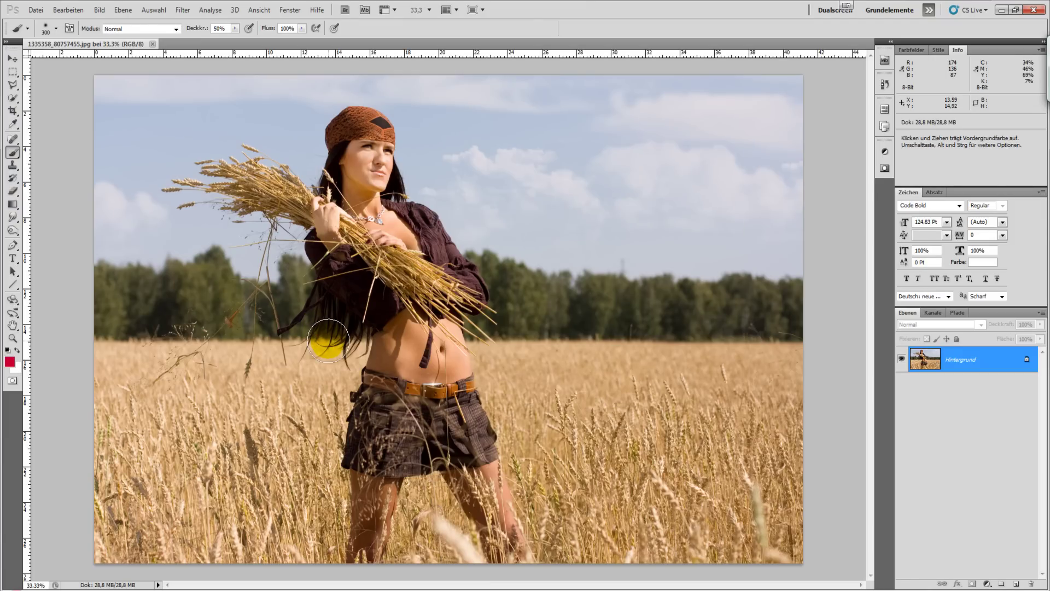
pyautogui.hotkey('ctrl', '0')
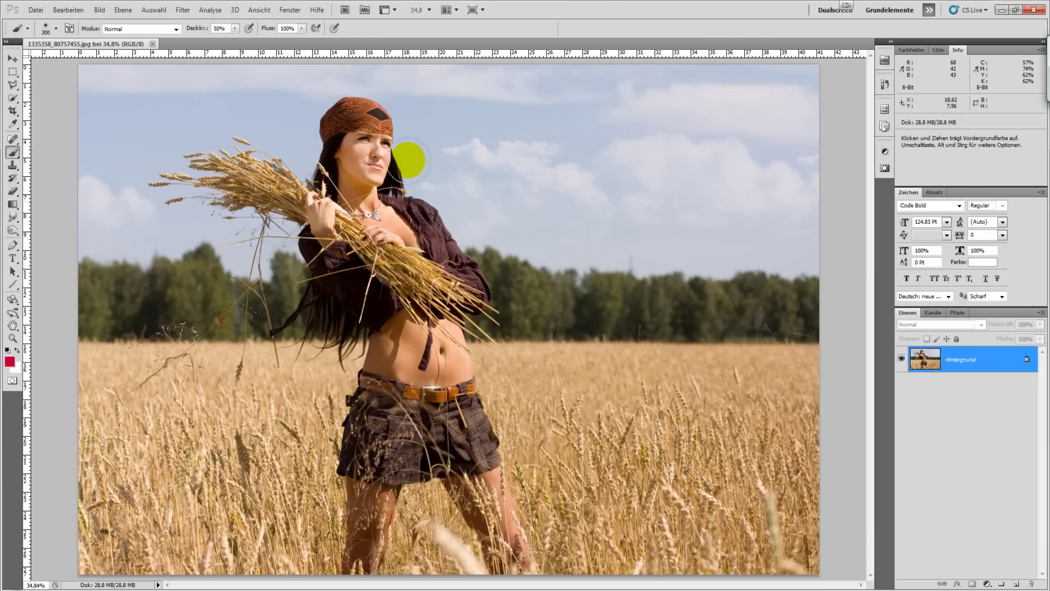
pyautogui.click(284, 11)
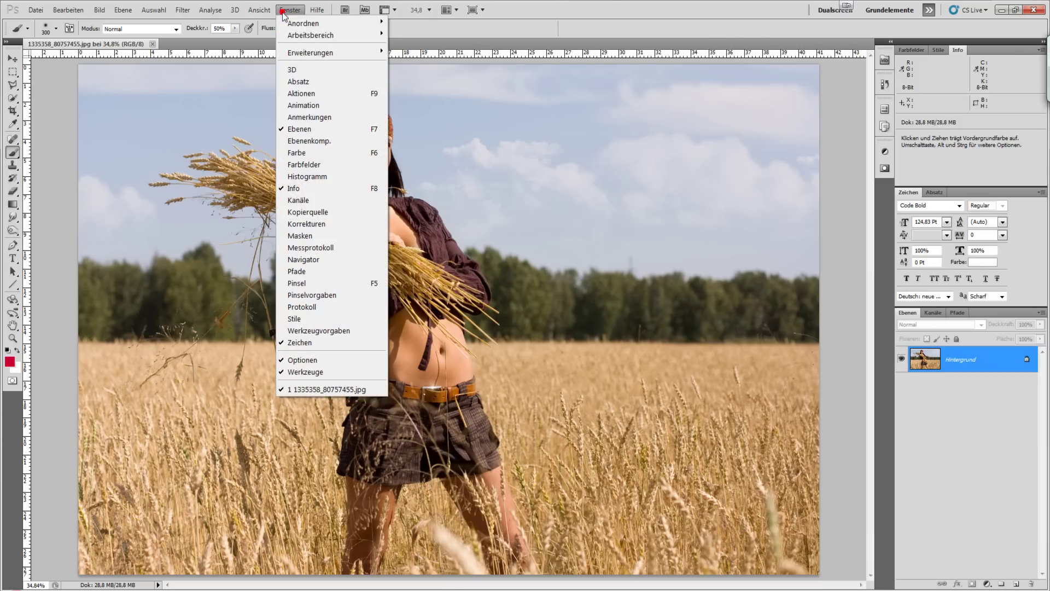
pyautogui.click(327, 224)
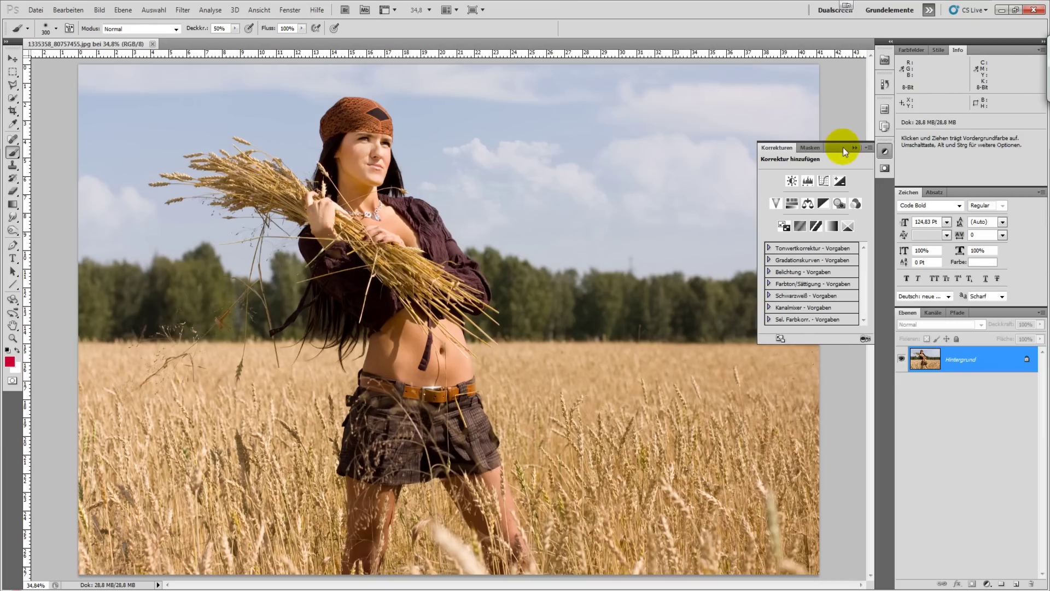
# Add a Kurven layer and bend its RGB curve into a contrast S-curve
pyautogui.click(823, 184)
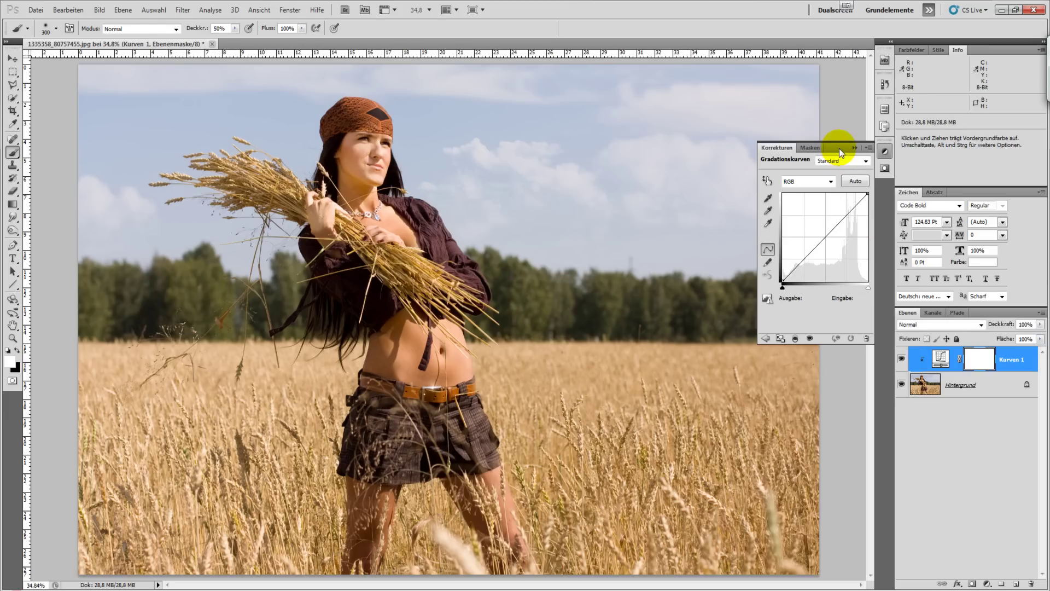
pyautogui.moveTo(833, 148); pyautogui.dragTo(557, 191)
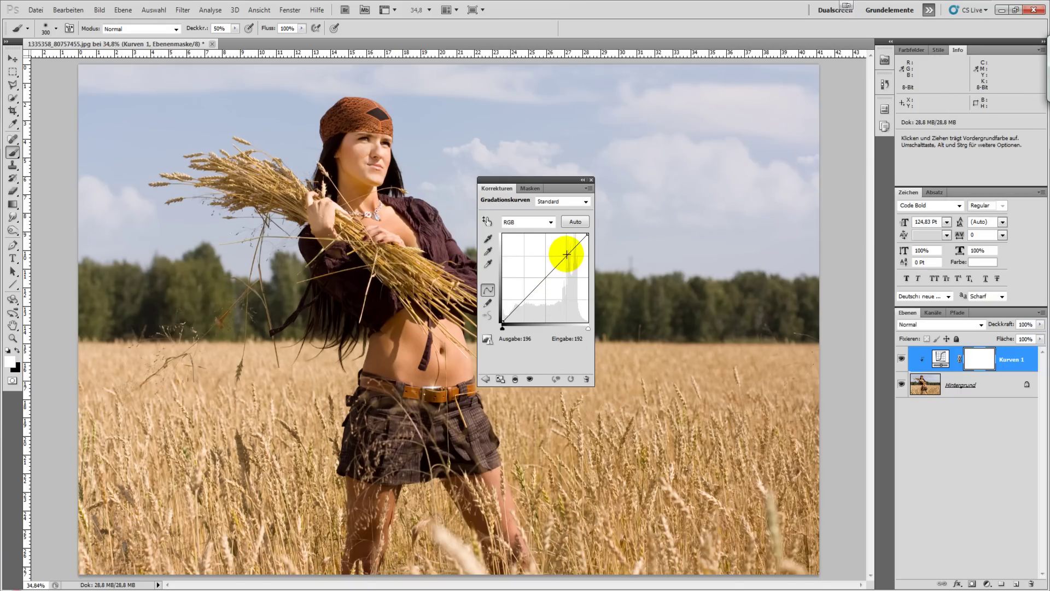
pyautogui.moveTo(567, 255); pyautogui.dragTo(565, 251)
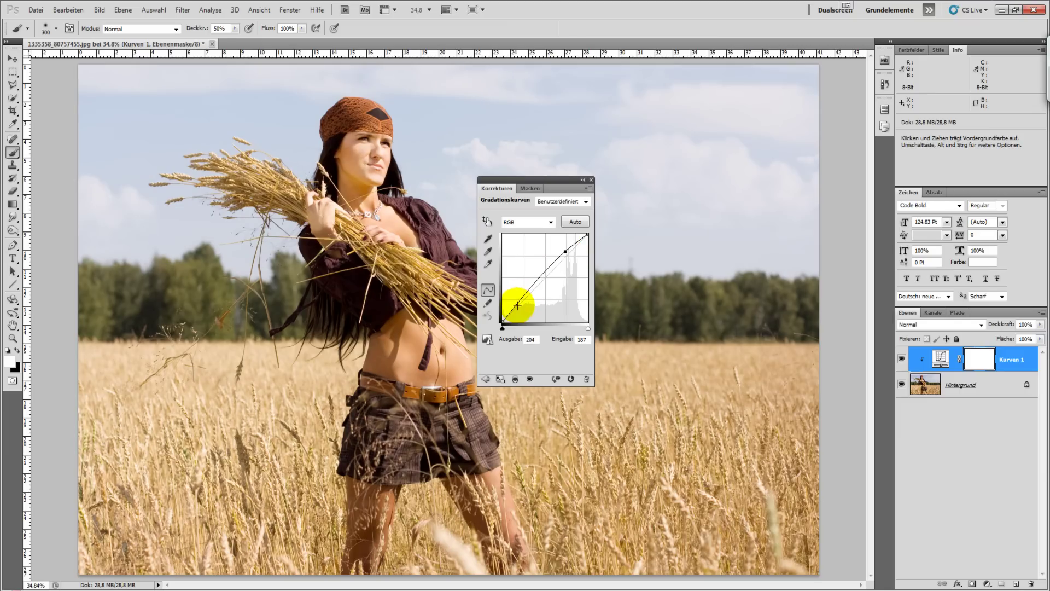
pyautogui.moveTo(521, 296); pyautogui.dragTo(527, 300)
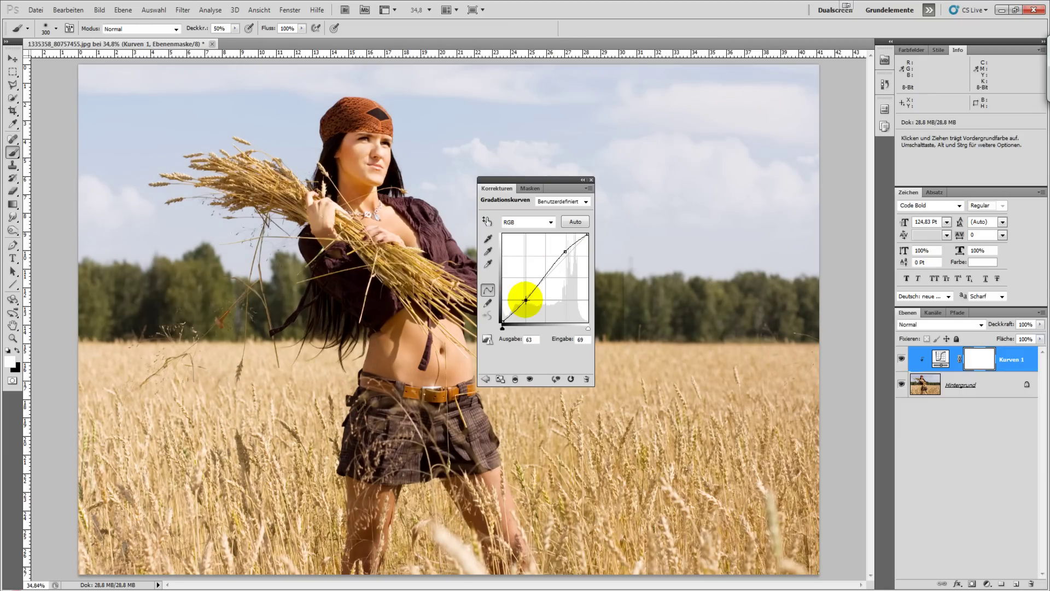
pyautogui.click(539, 222)
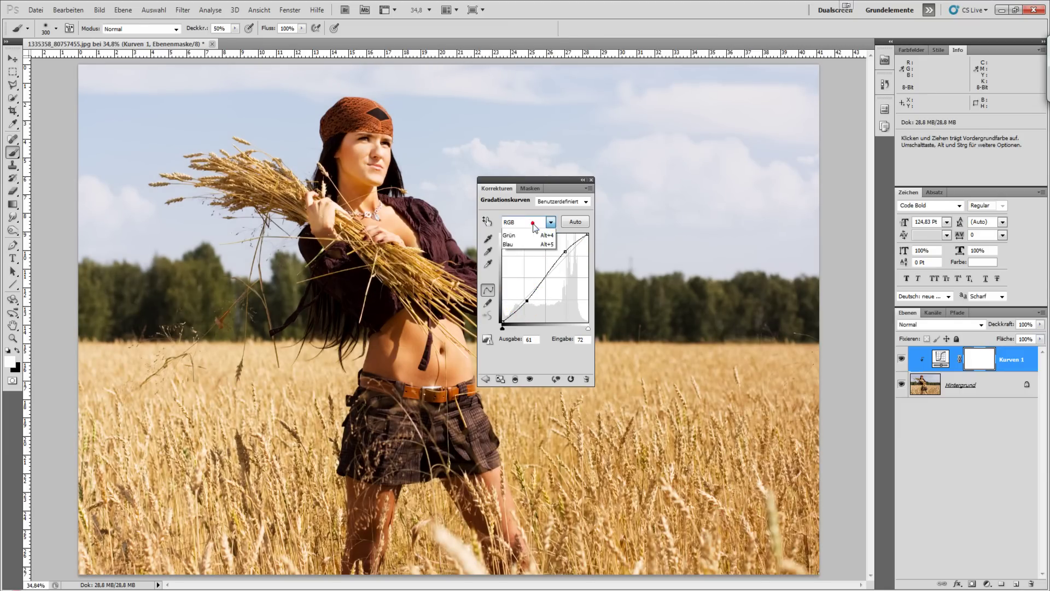
# On the Rot curve, raise the highlights and lower the shadows
pyautogui.click(529, 243)
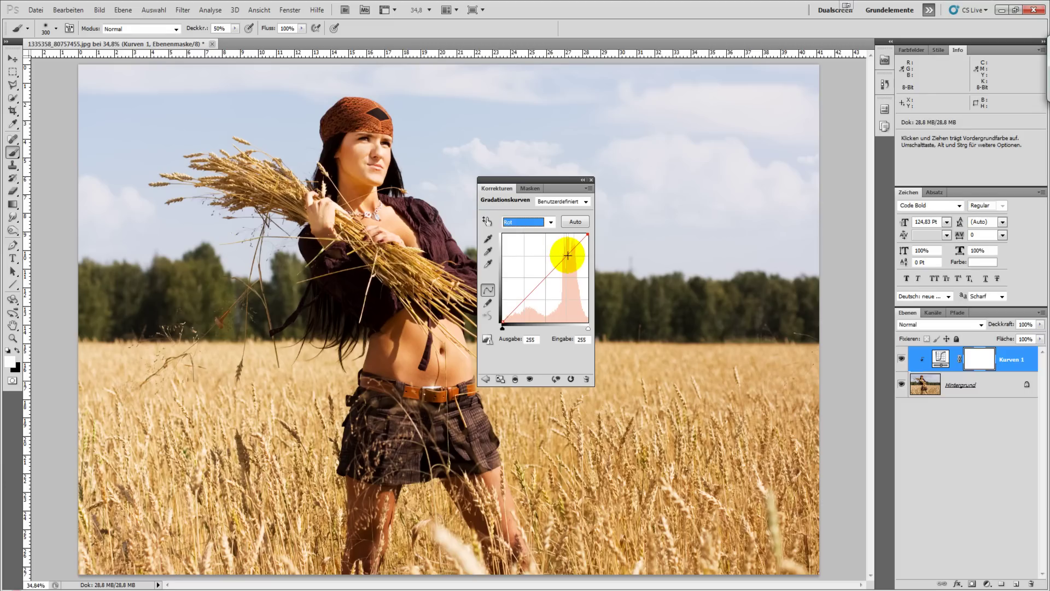
pyautogui.moveTo(566, 256); pyautogui.dragTo(565, 254)
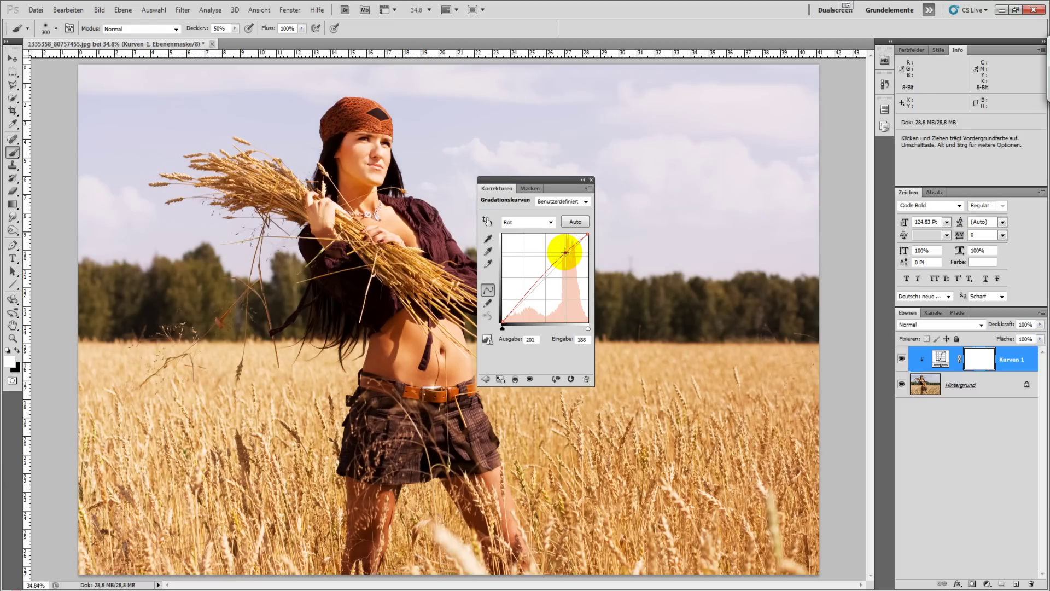
pyautogui.moveTo(527, 297); pyautogui.dragTo(527, 303)
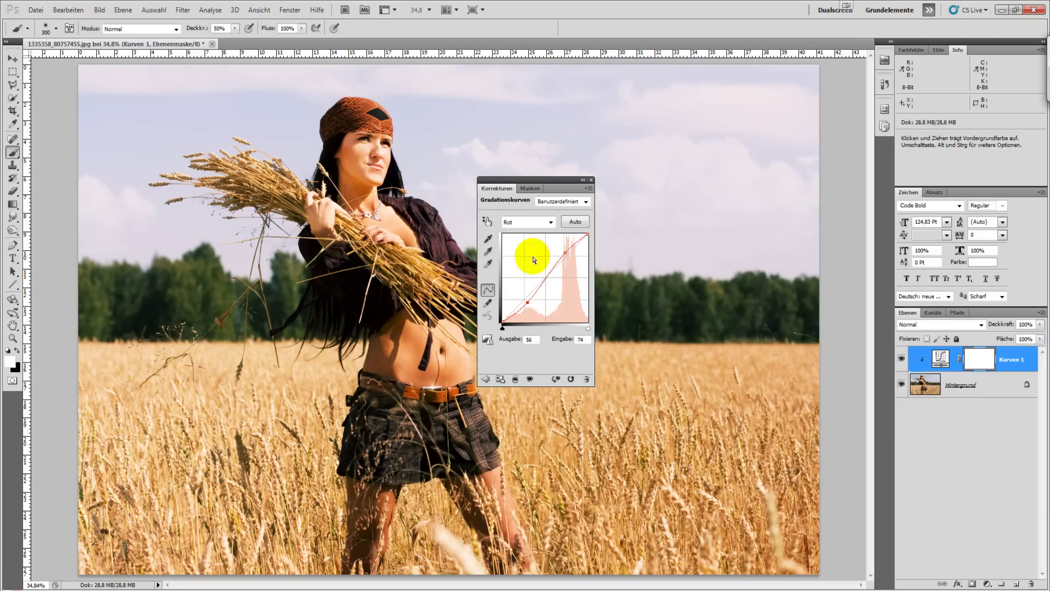
# On the Grün curve, raise the highlights and lower the shadows
pyautogui.click(525, 223)
pyautogui.click(524, 251)
pyautogui.click(565, 258)
pyautogui.moveTo(565, 257); pyautogui.dragTo(565, 252)
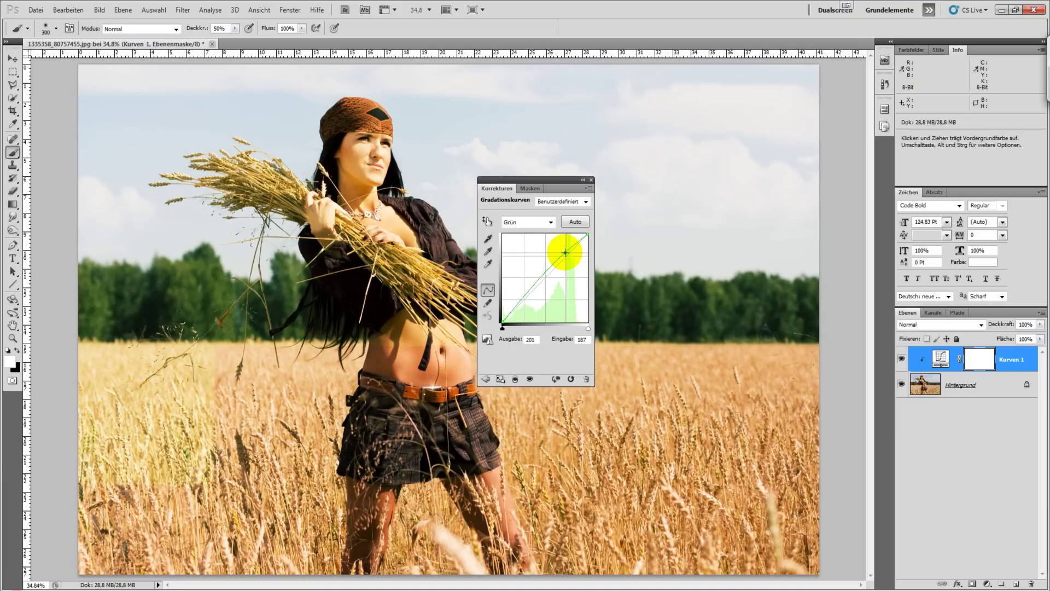
pyautogui.moveTo(525, 296); pyautogui.dragTo(526, 305)
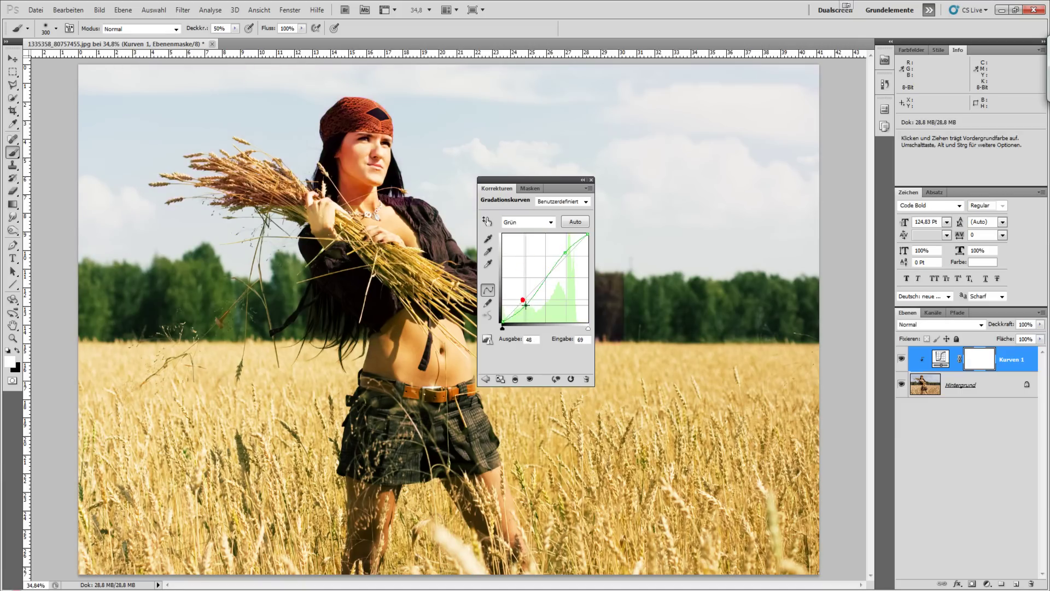
# On the Blau curve, lift the shadows and pull down the highlights
pyautogui.click(537, 223)
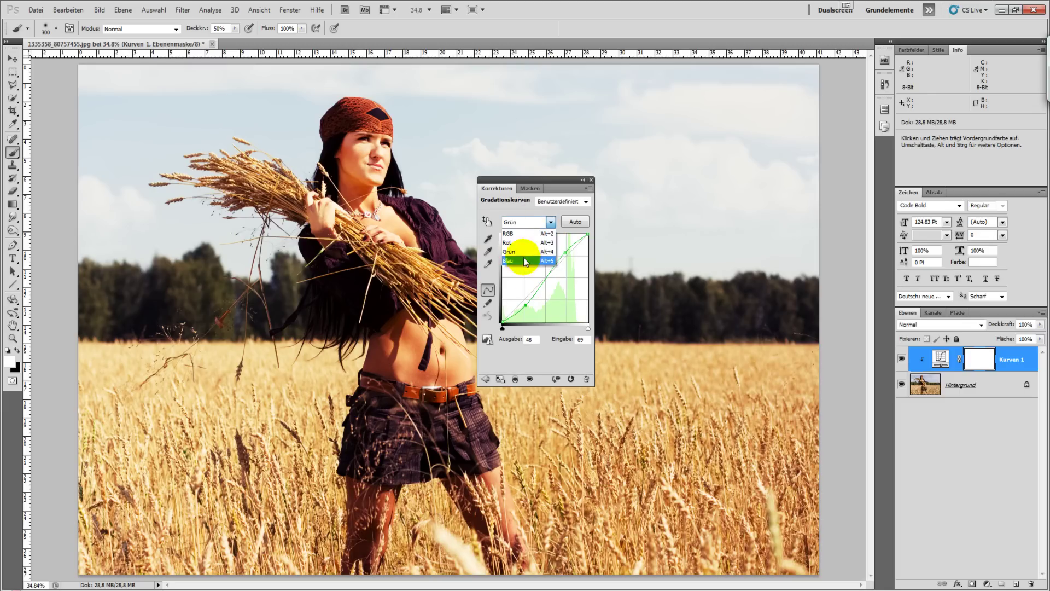
pyautogui.click(525, 242)
pyautogui.moveTo(525, 303); pyautogui.dragTo(524, 296)
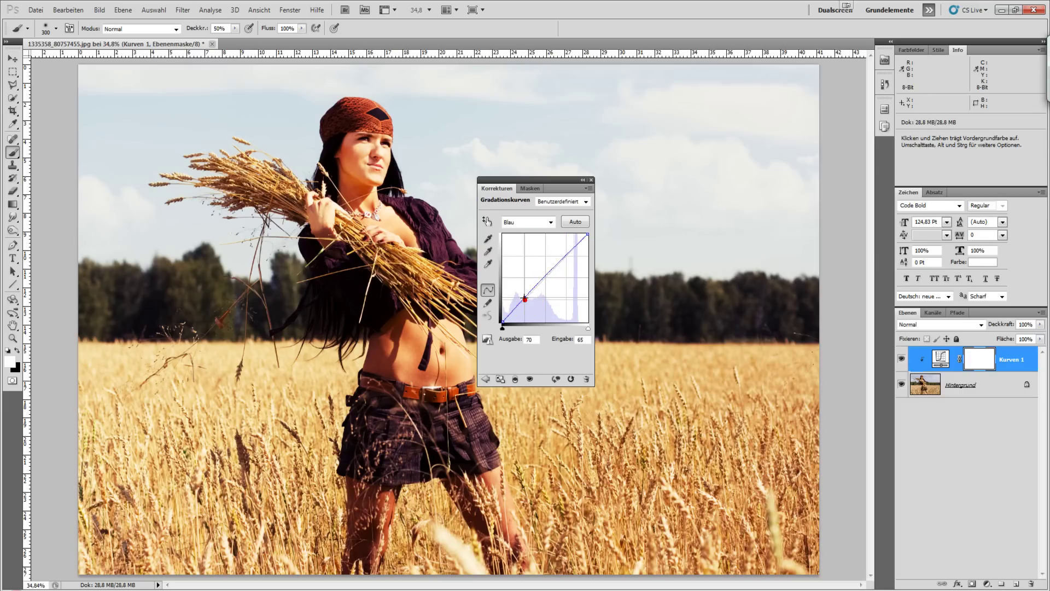
pyautogui.moveTo(567, 250); pyautogui.dragTo(569, 260)
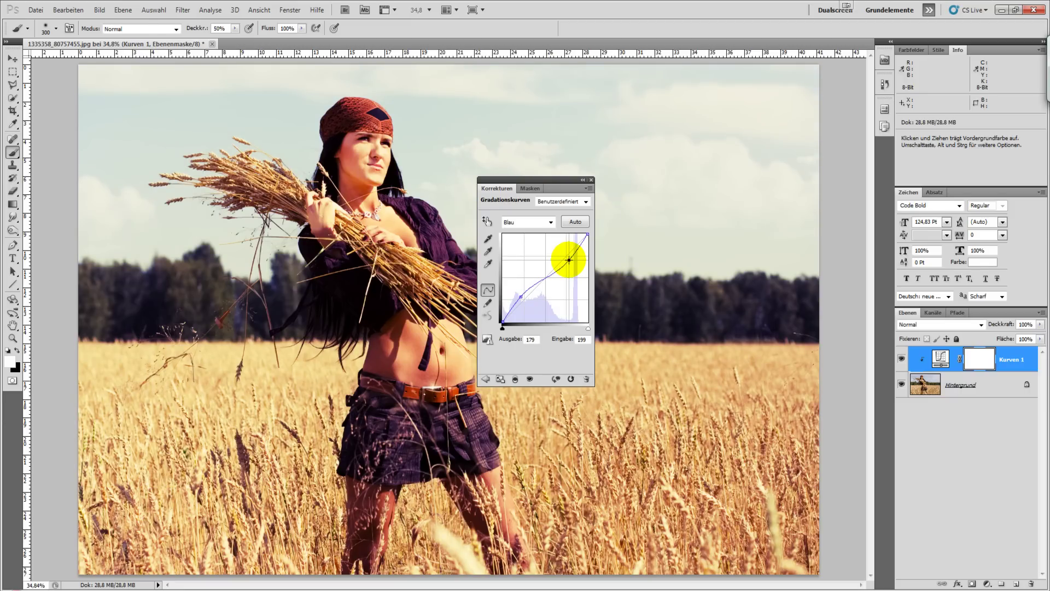
# Close the adjustments panel and toggle the curves layer to compare before and after
pyautogui.click(590, 181)
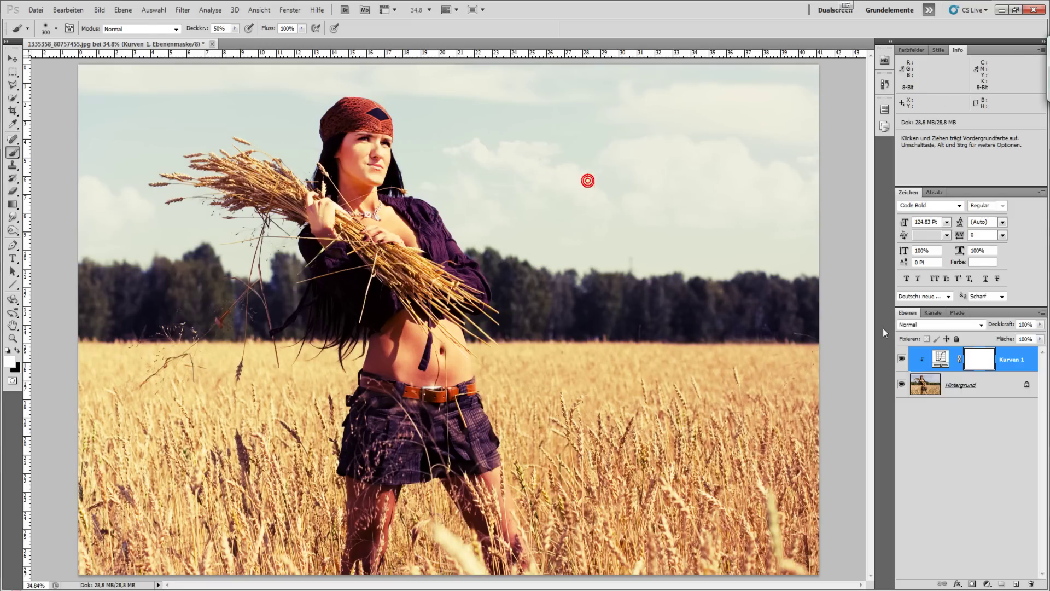
pyautogui.click(900, 358)
pyautogui.click(900, 359)
pyautogui.click(901, 358)
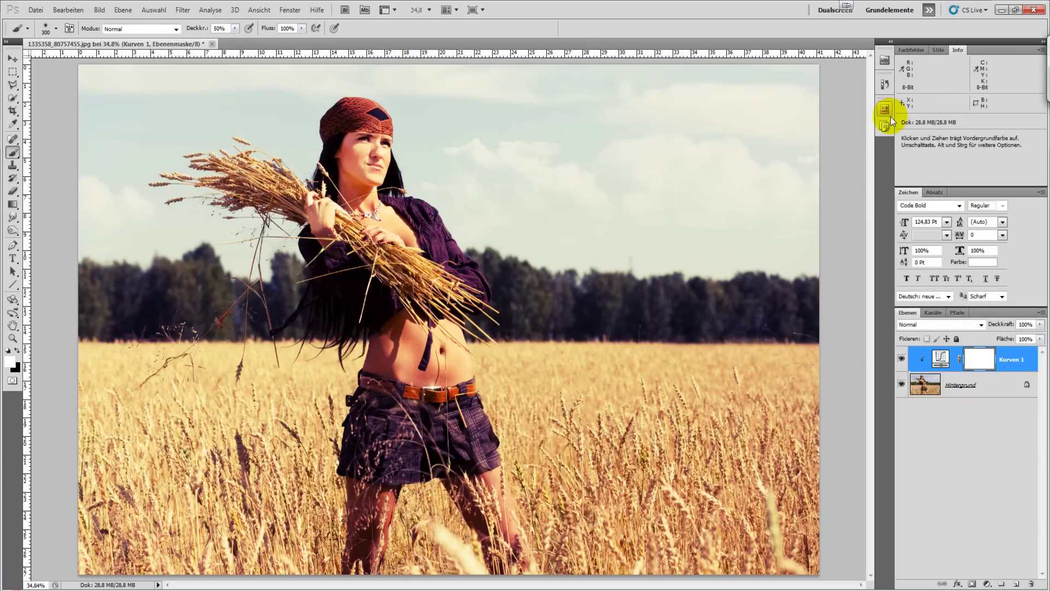
# Reopen the Korrekturen panel at its list of adjustment types
pyautogui.click(289, 10)
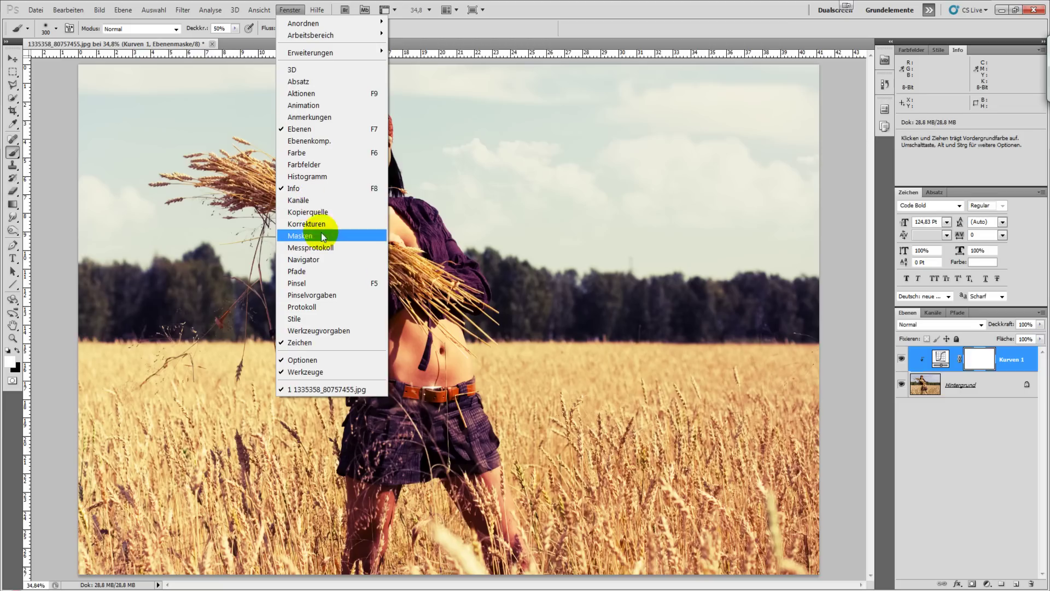
pyautogui.click(320, 224)
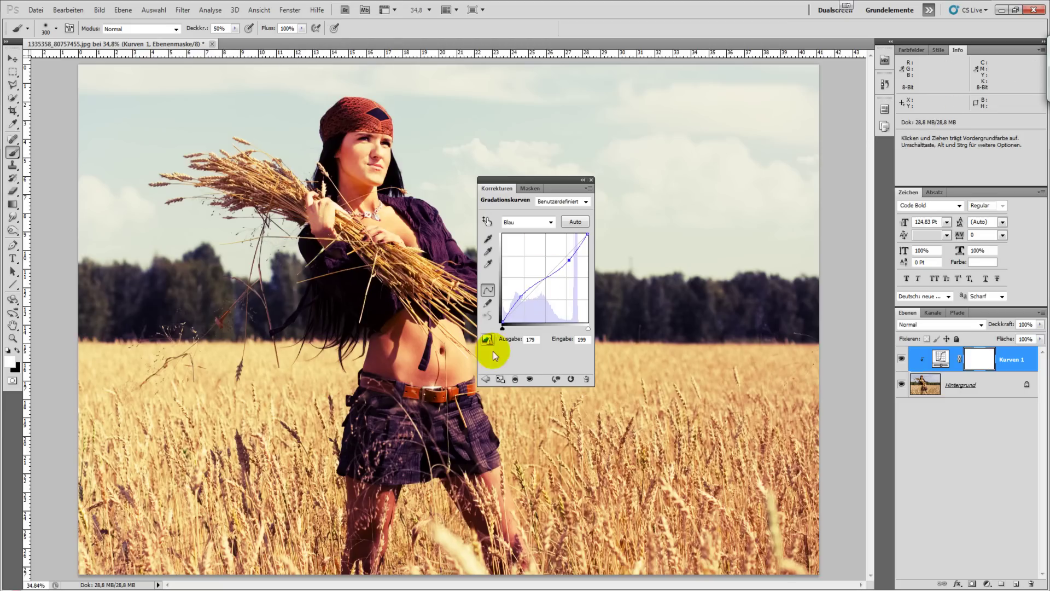
pyautogui.click(485, 379)
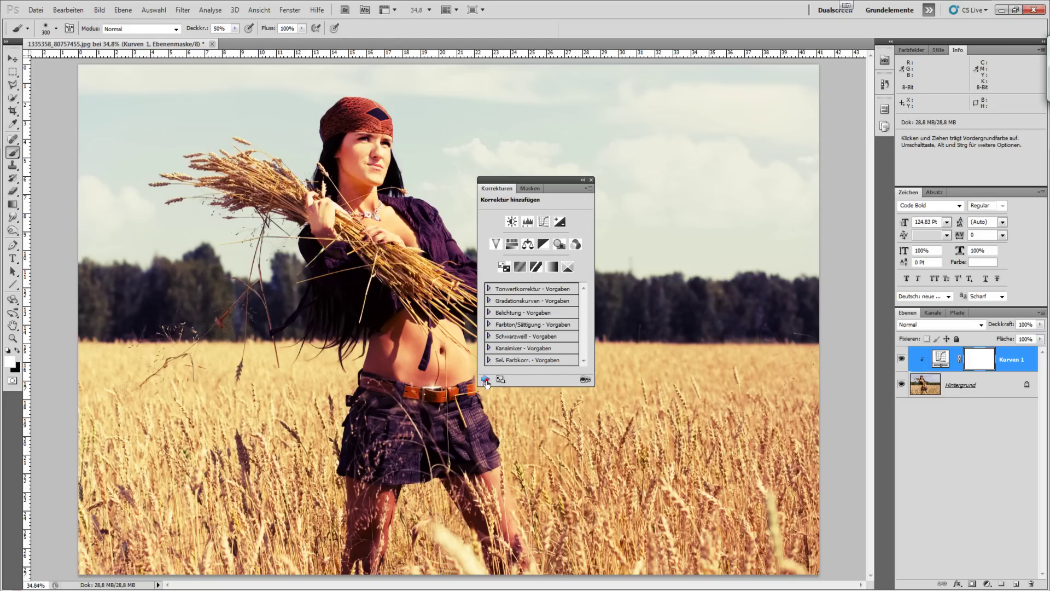
# Add a Schwarz, Weiß Verlaufsumsetzung gradient map layer at 30% opacity
pyautogui.click(553, 268)
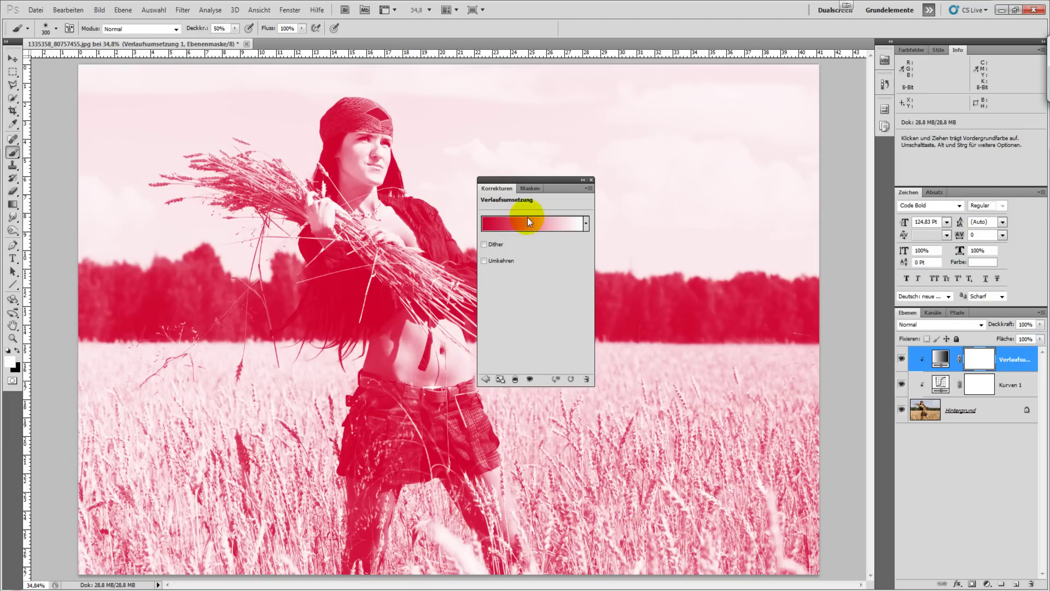
pyautogui.click(527, 222)
pyautogui.click(456, 144)
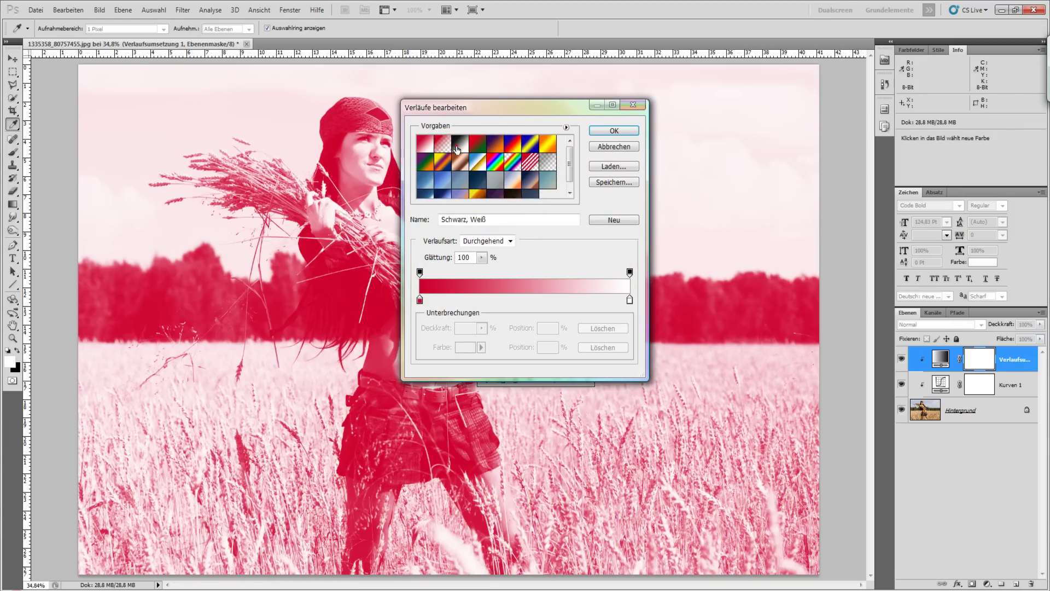
pyautogui.click(614, 130)
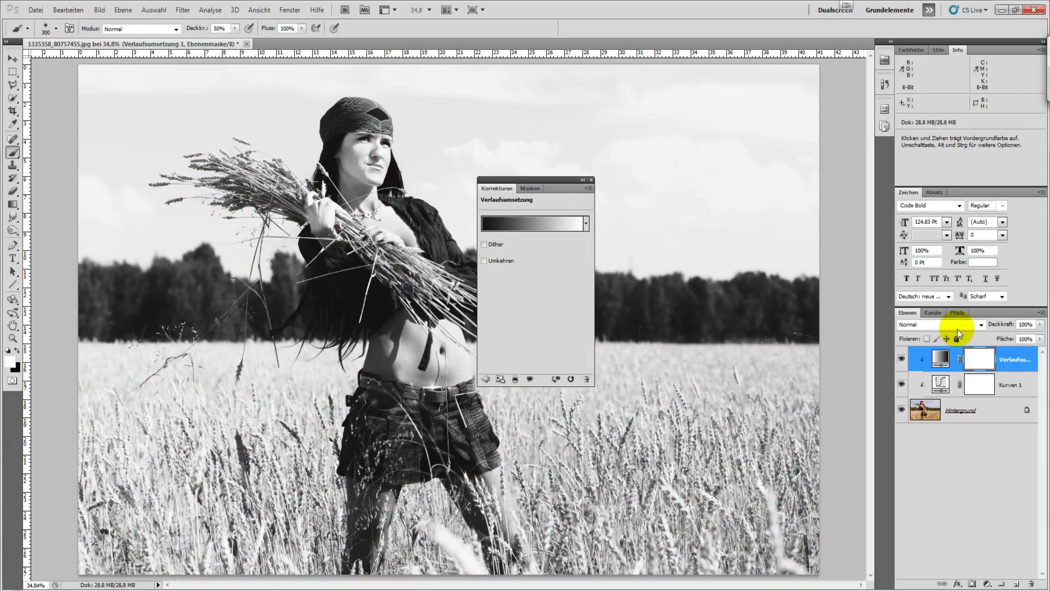
pyautogui.write('30')
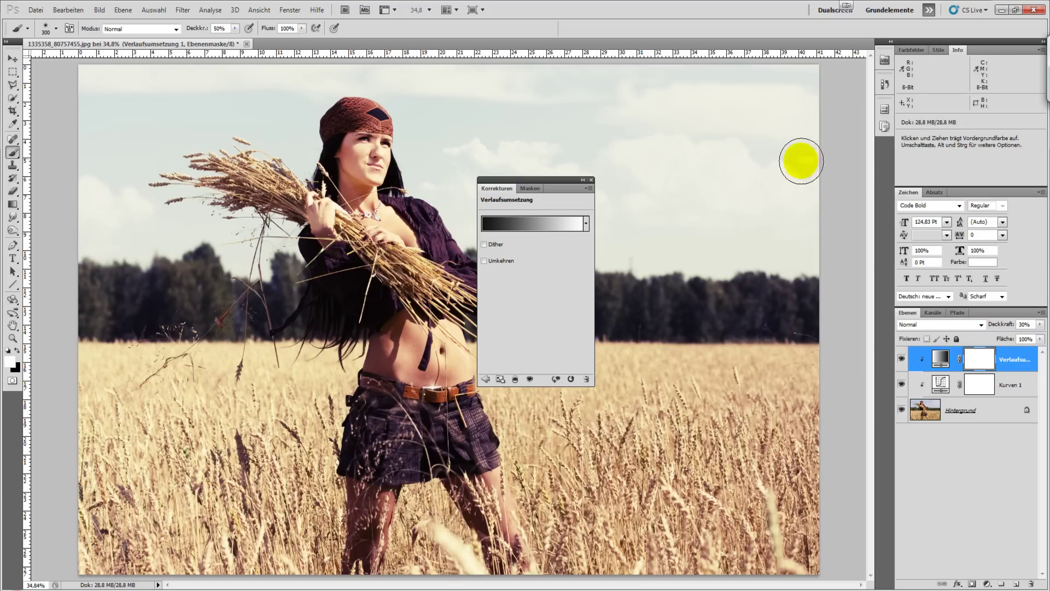
pyautogui.moveTo(560, 180); pyautogui.dragTo(621, 185)
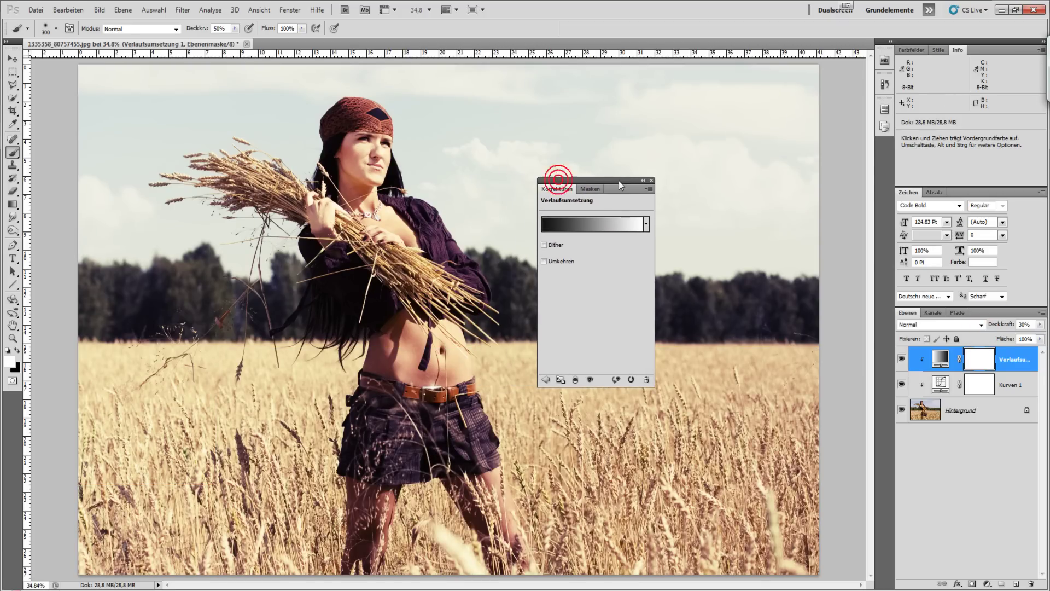
# Show the gradient map layer and set its blend mode to Weiches Licht
pyautogui.click(651, 180)
pyautogui.click(902, 359)
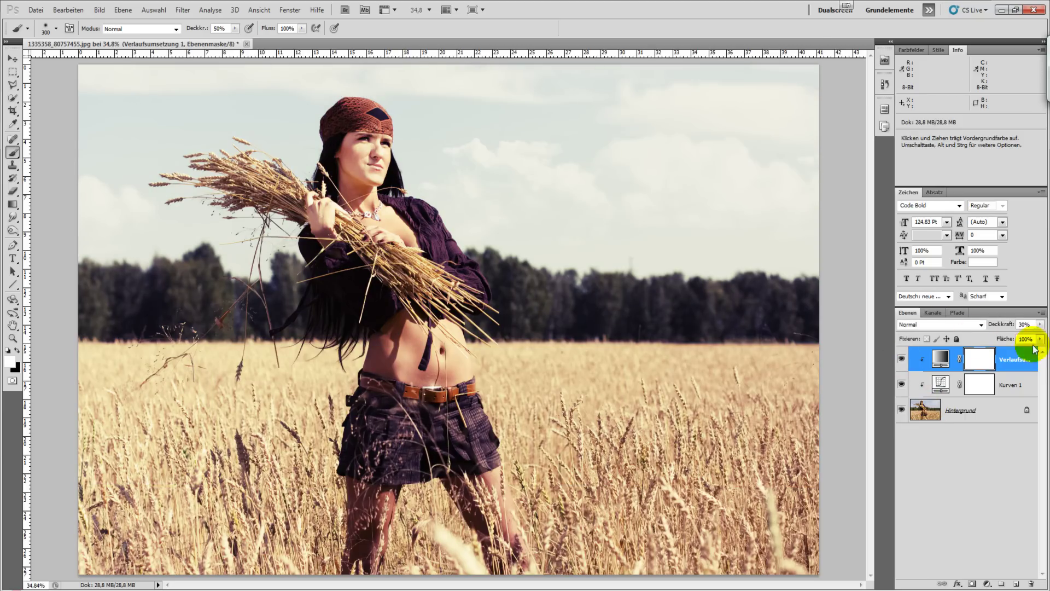
pyautogui.click(1014, 357)
pyautogui.click(1025, 324)
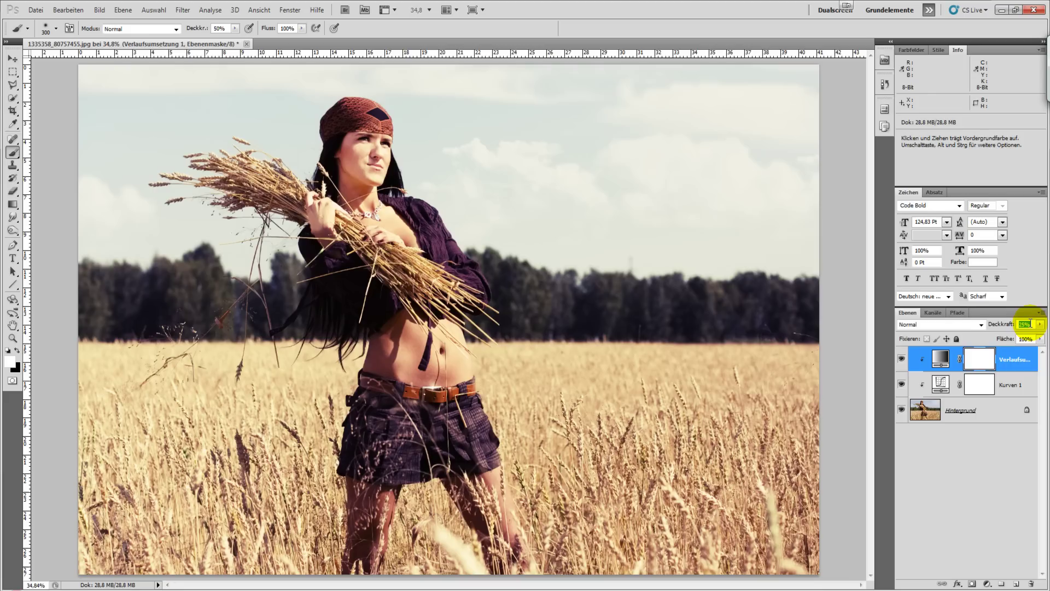
pyautogui.click(1039, 324)
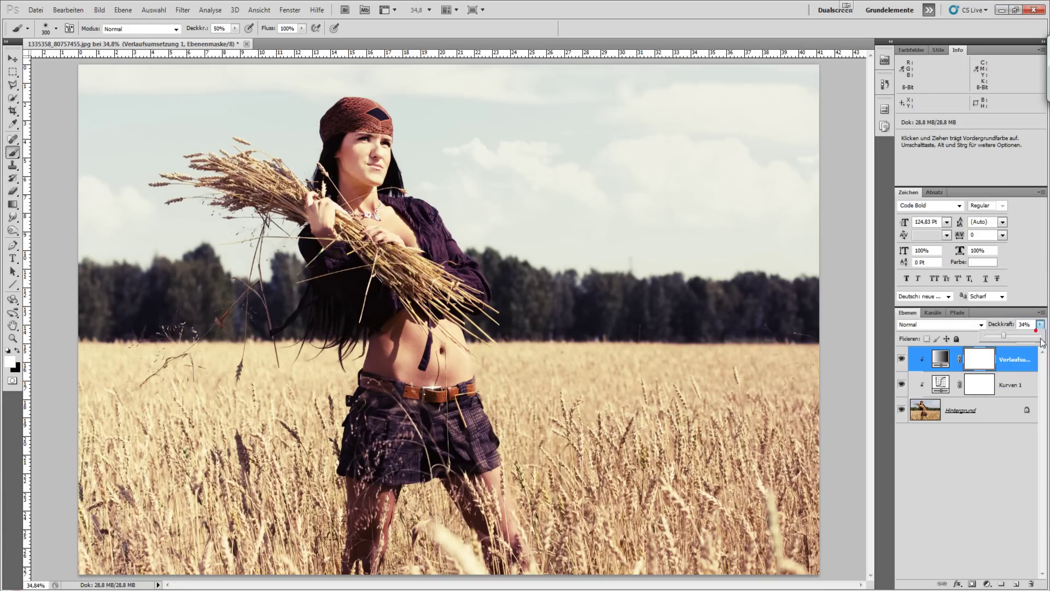
pyautogui.click(959, 326)
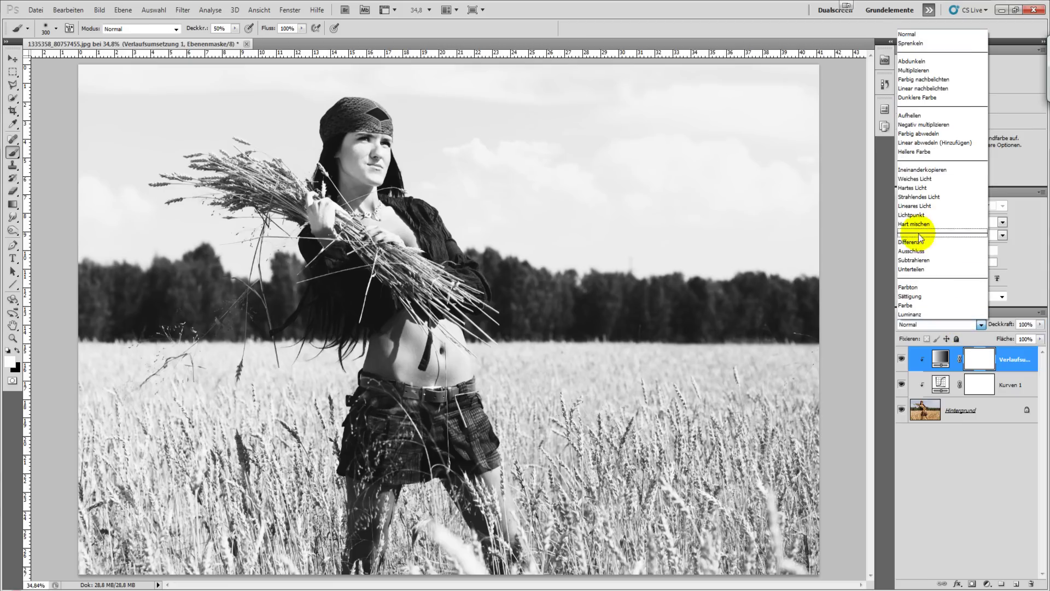
pyautogui.click(936, 180)
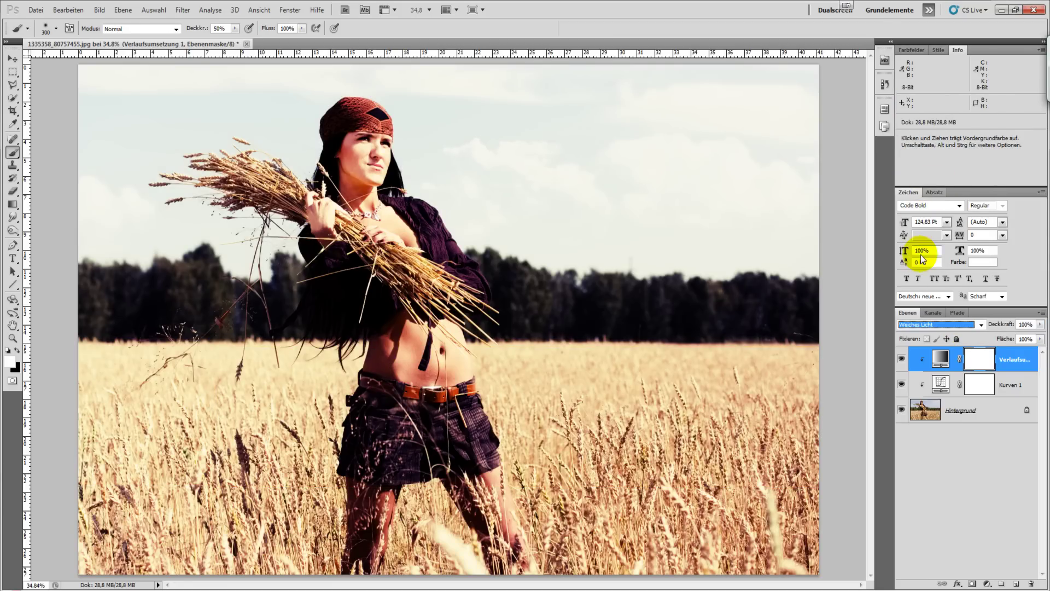
# Adjust the gradient map opacity to 85%, toggling the layer to compare before and after
pyautogui.scroll(1, 937, 317)
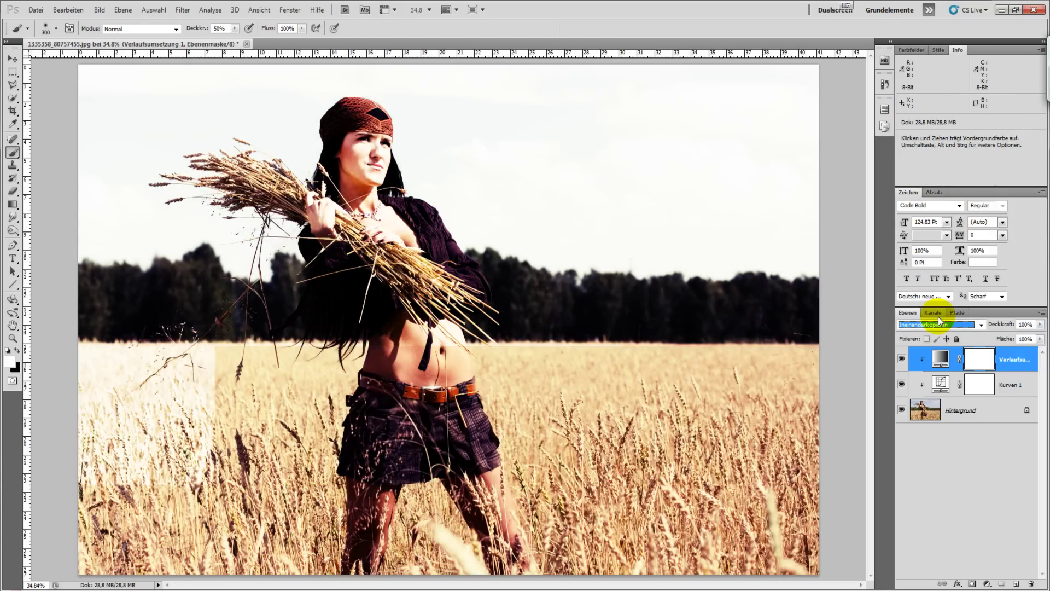
pyautogui.scroll(-1, 938, 326)
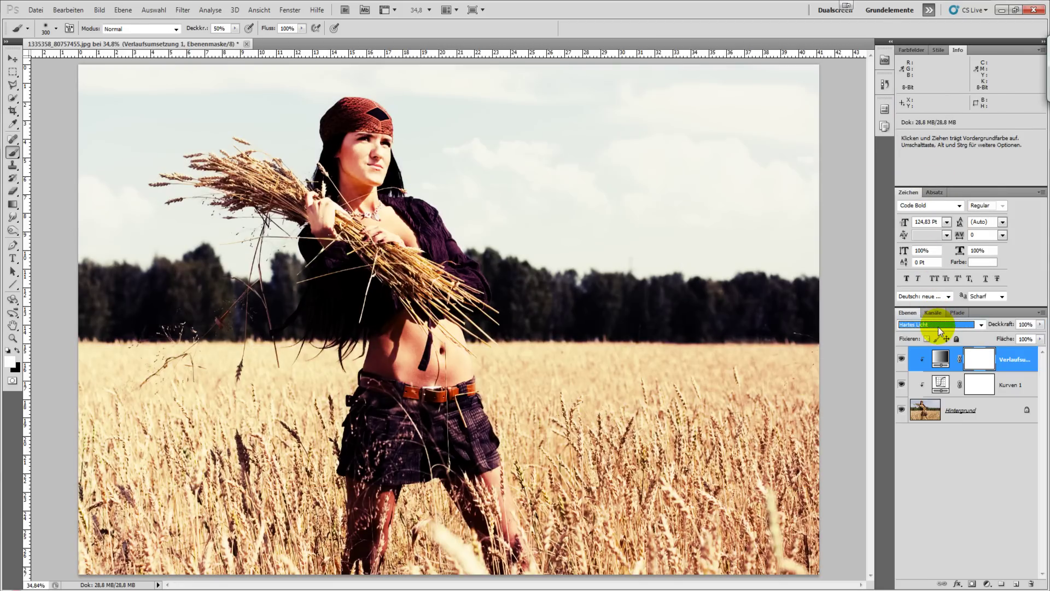
pyautogui.scroll(1, 937, 326)
pyautogui.scroll(-1, 938, 326)
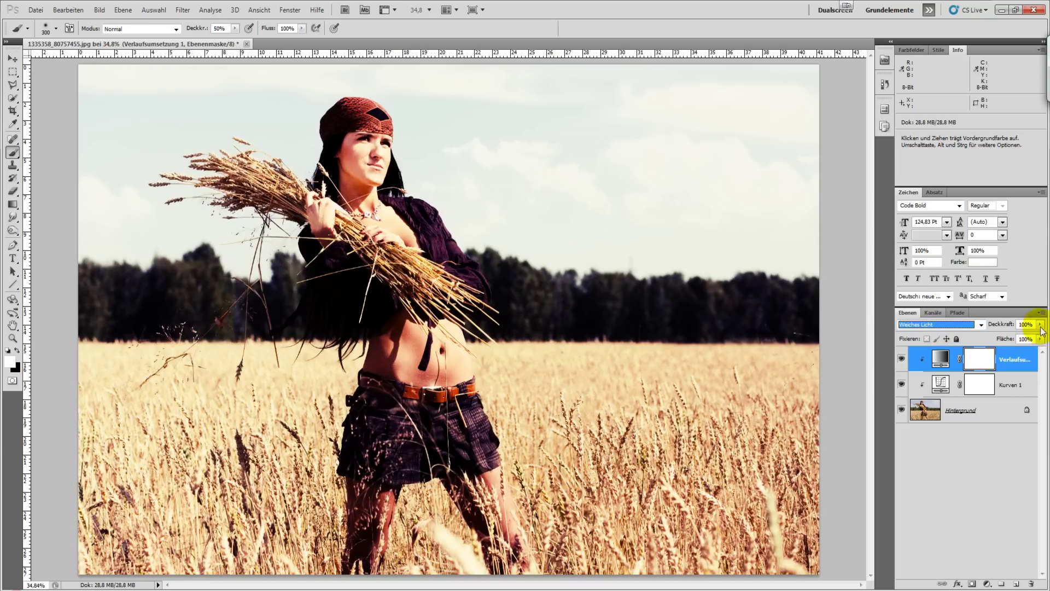
pyautogui.click(1040, 324)
pyautogui.moveTo(1030, 338); pyautogui.dragTo(1042, 337)
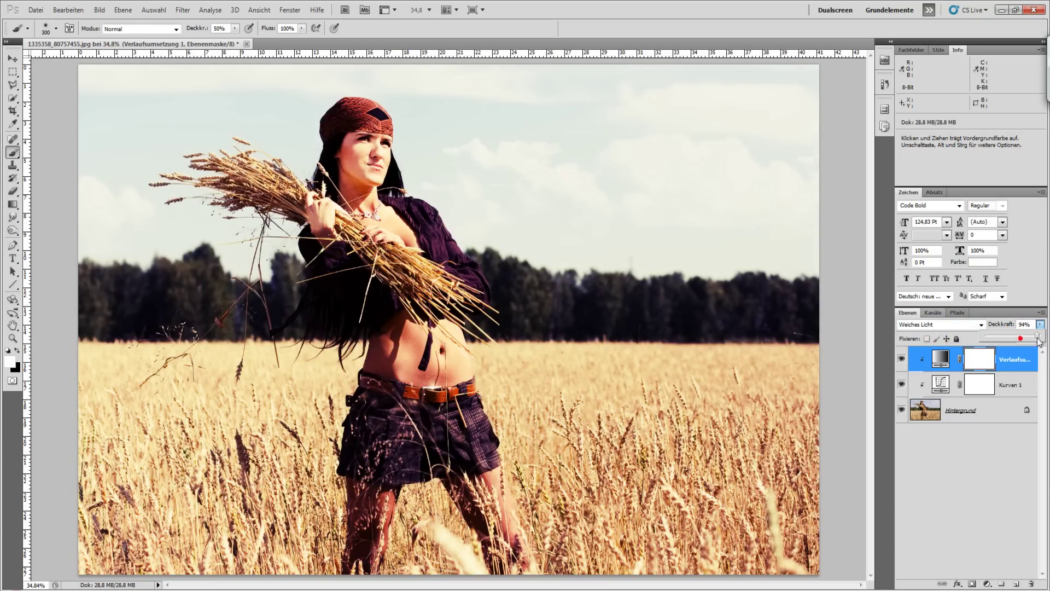
pyautogui.click(901, 360)
pyautogui.click(899, 360)
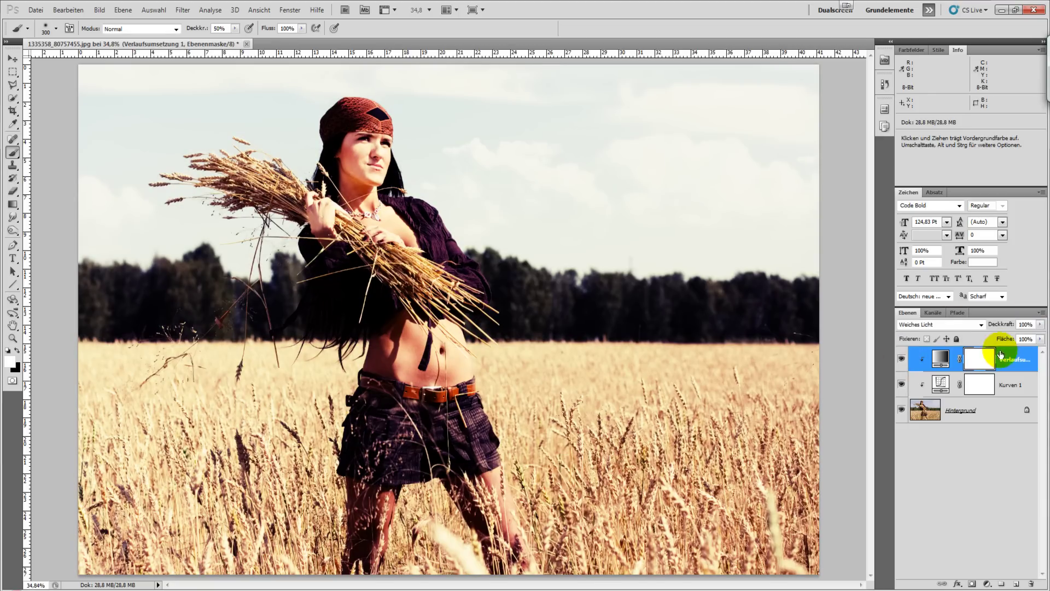
pyautogui.write('85')
pyautogui.press('Return')
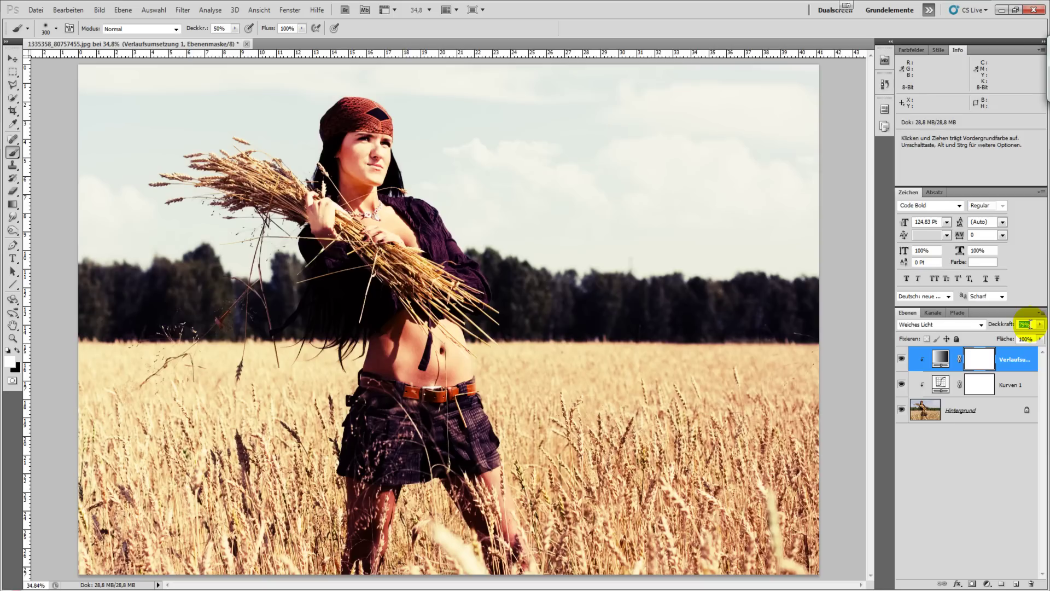
pyautogui.click(902, 359)
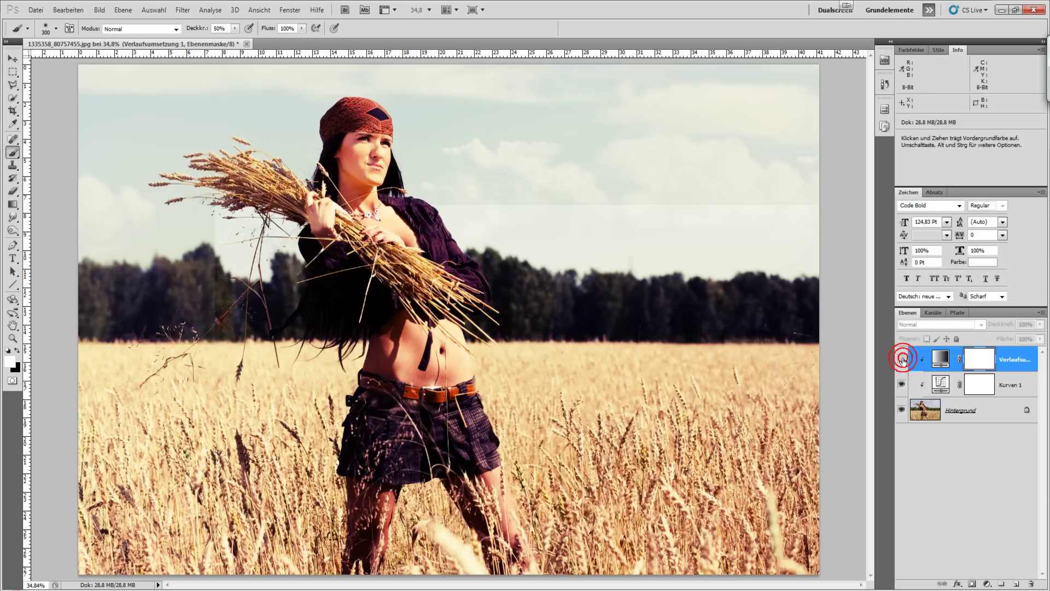
pyautogui.click(903, 360)
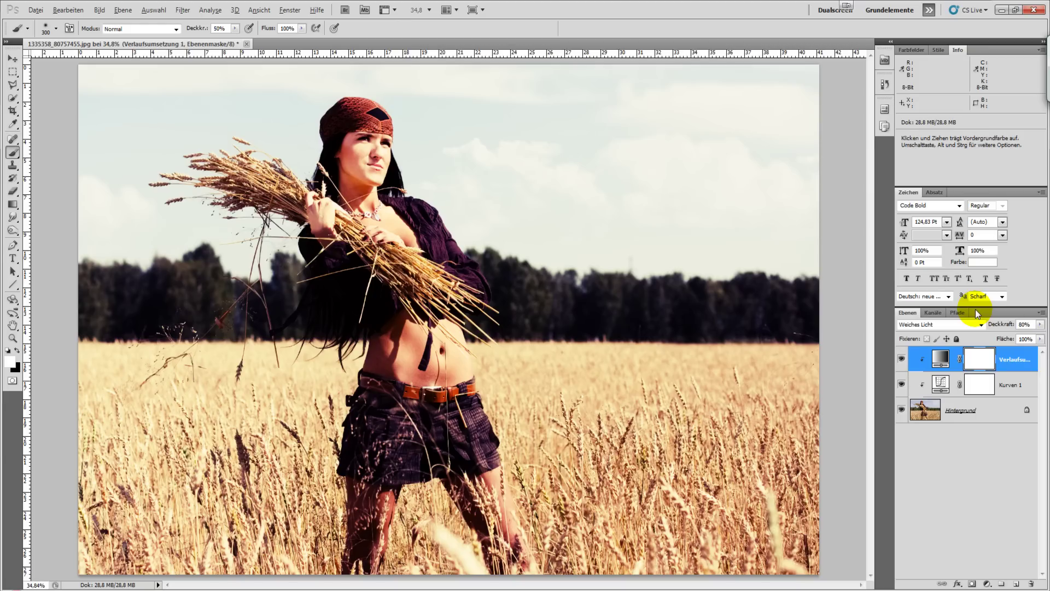
# Stamp visible layers into a new layer and apply Hochpass with radius 2,7 px
pyautogui.hotkey('ctrl', 'shift', 'alt', 'e')
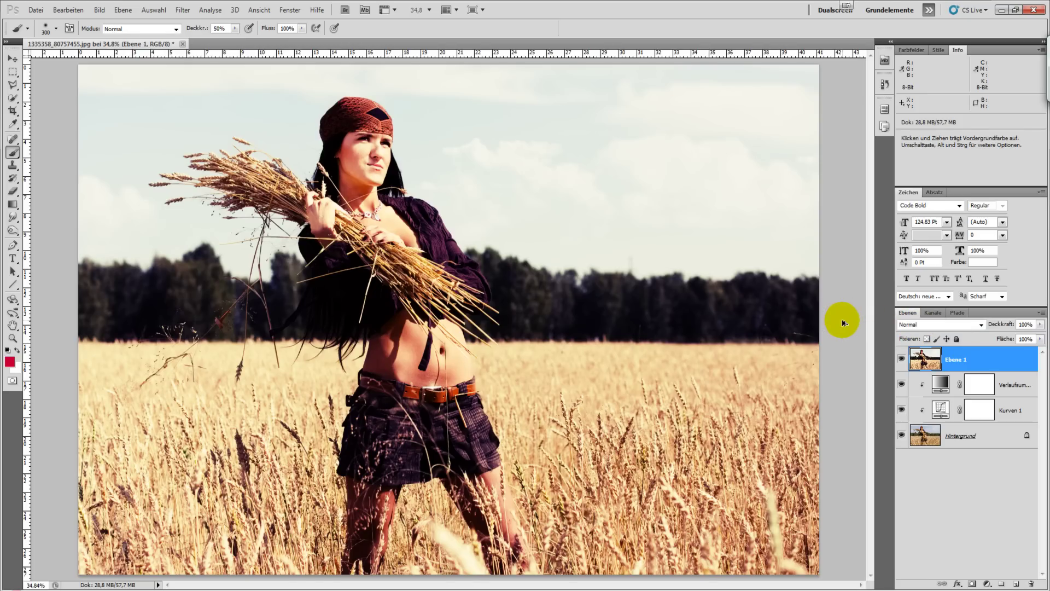
pyautogui.click(193, 10)
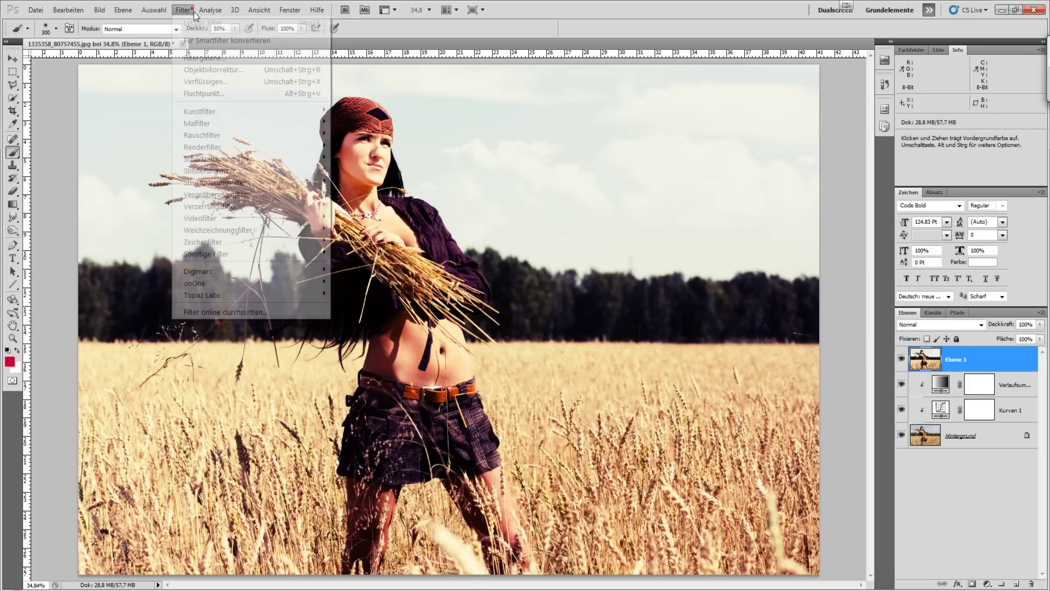
pyautogui.moveTo(246, 254)
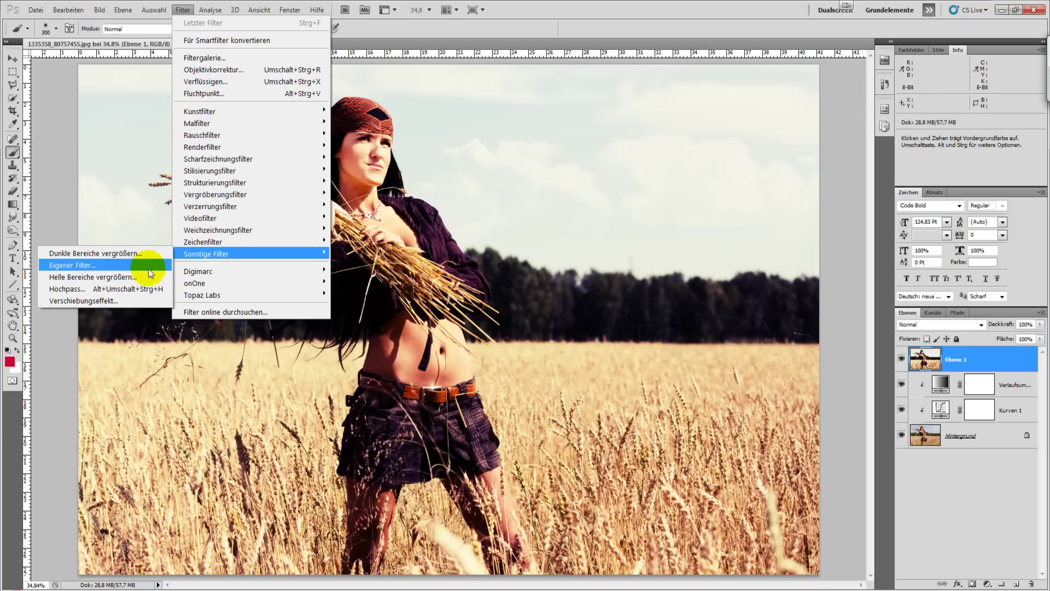
pyautogui.click(137, 289)
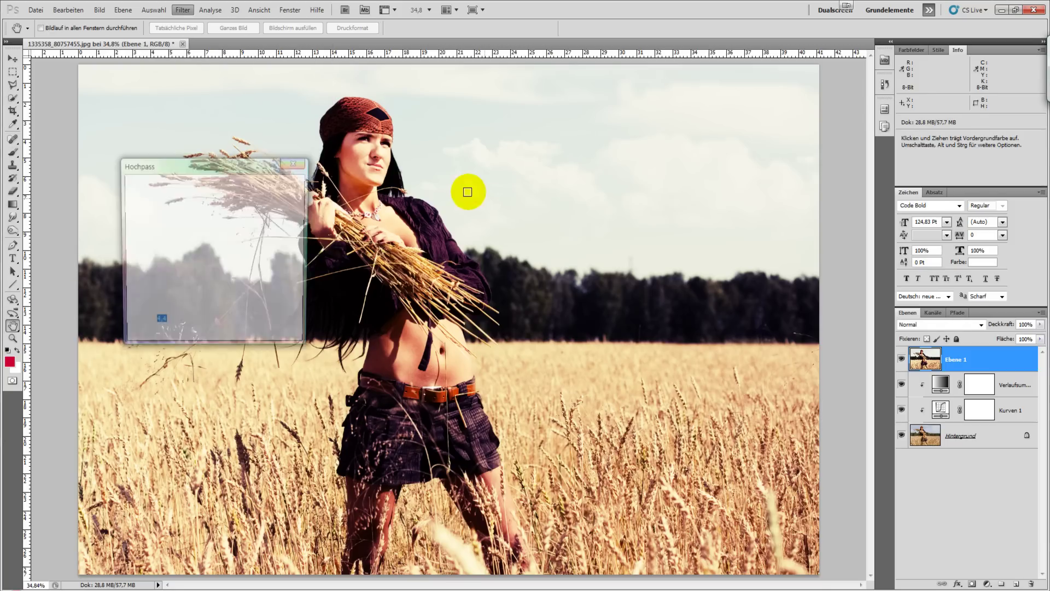
pyautogui.press('Down')
pyautogui.press('Down')
pyautogui.press('Down')
pyautogui.press('Down')
pyautogui.press('Down')
pyautogui.press('Down')
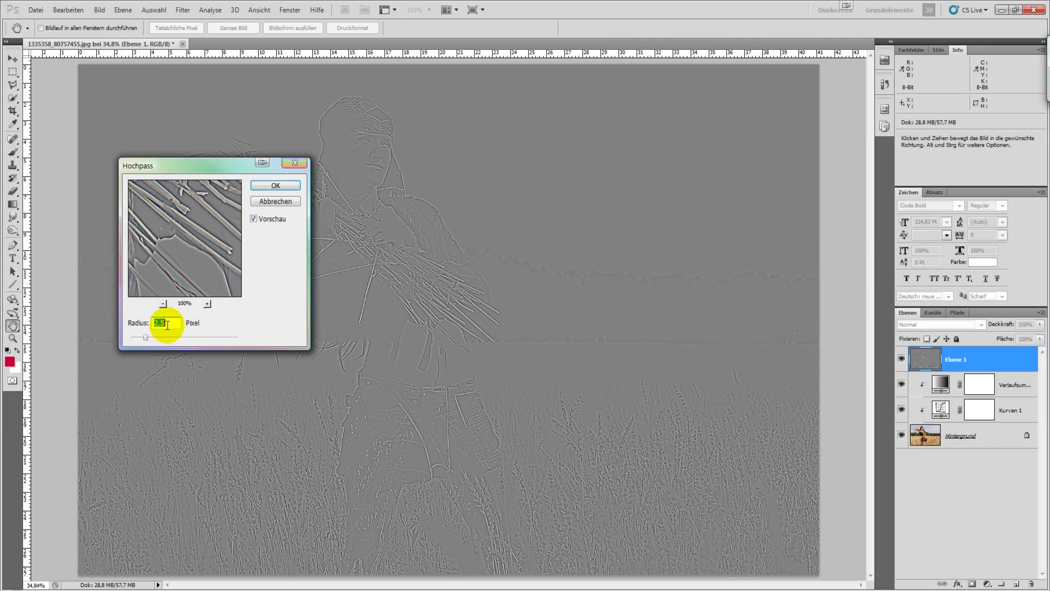
pyautogui.press('Up')
pyautogui.press('Up')
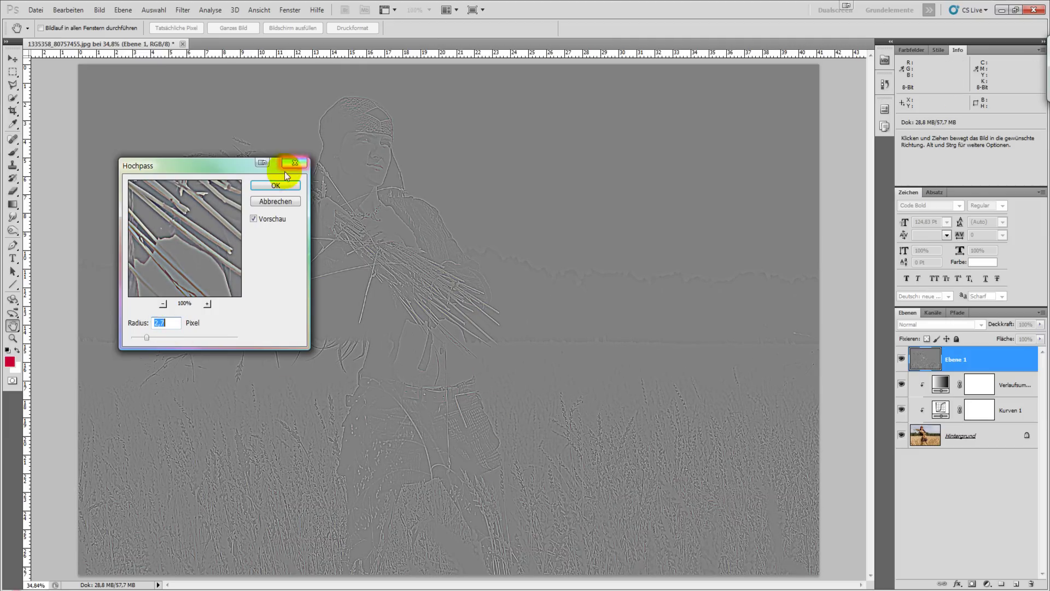
pyautogui.click(271, 187)
pyautogui.press('b')
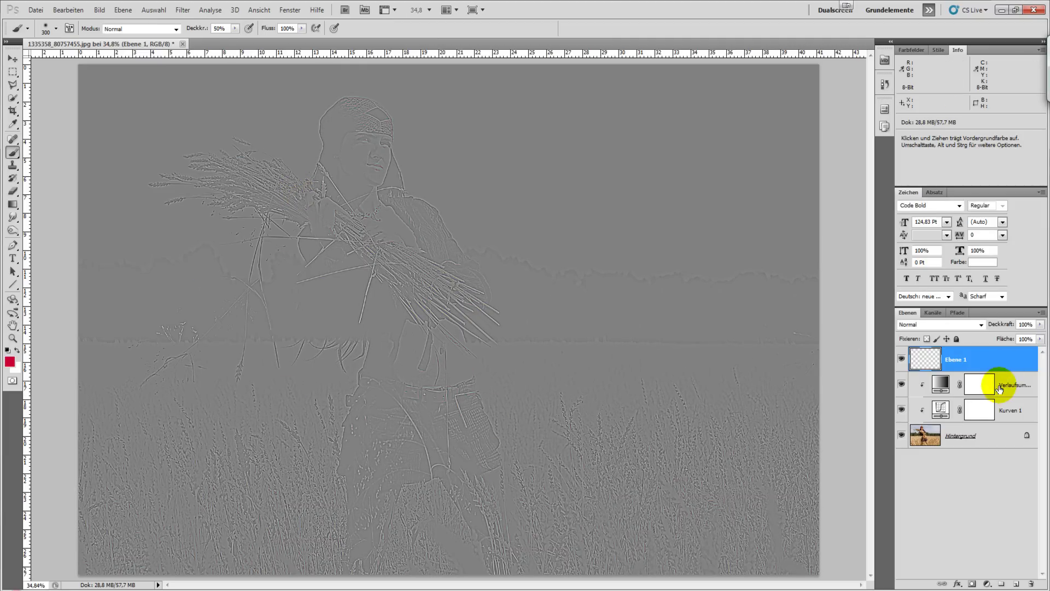
pyautogui.click(943, 326)
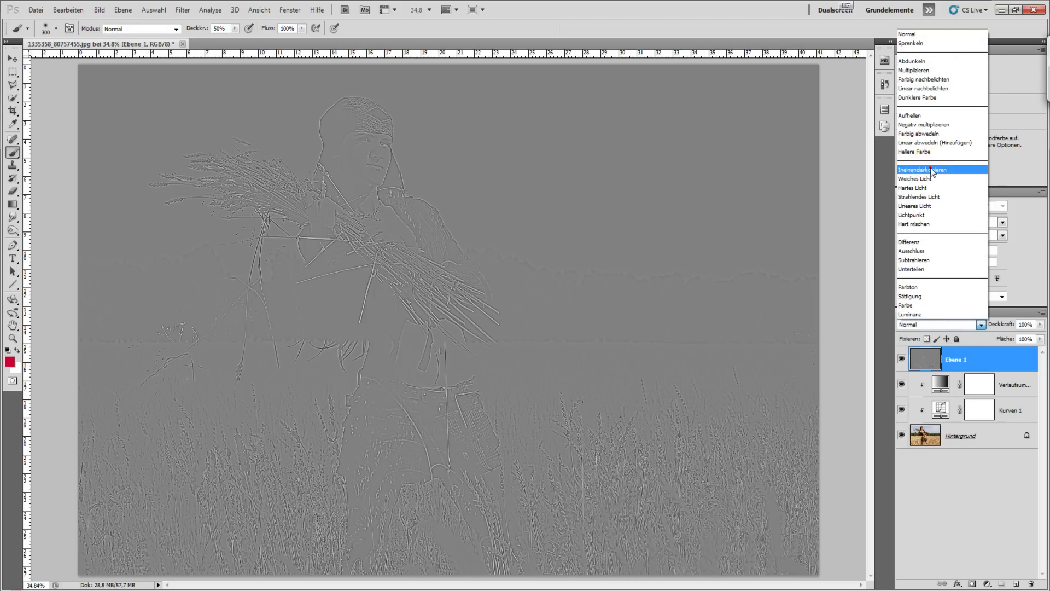
pyautogui.click(929, 170)
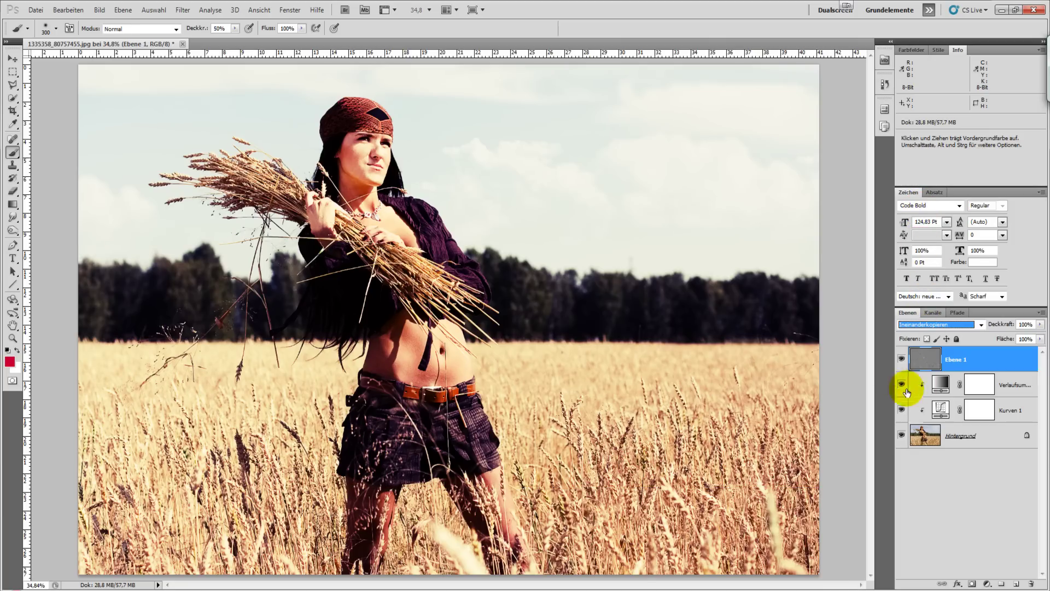
pyautogui.click(903, 359)
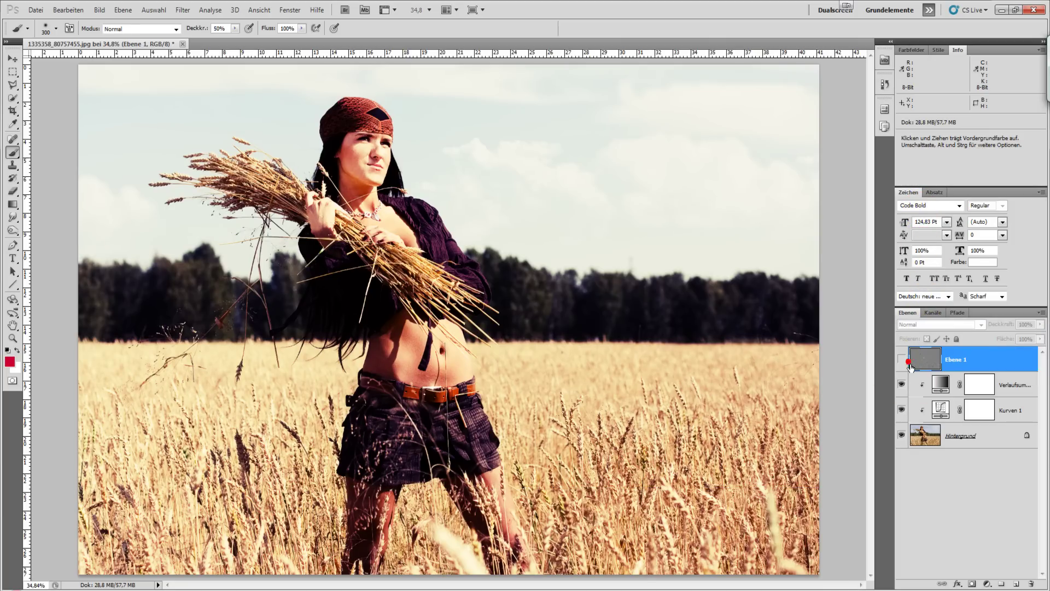
pyautogui.click(903, 360)
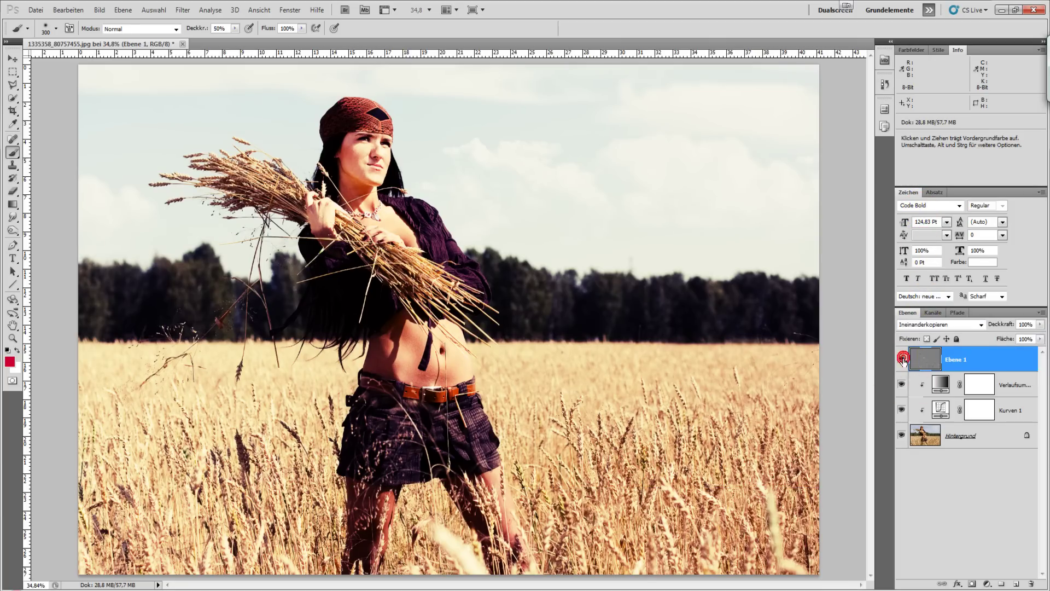
pyautogui.click(903, 361)
pyautogui.click(426, 437)
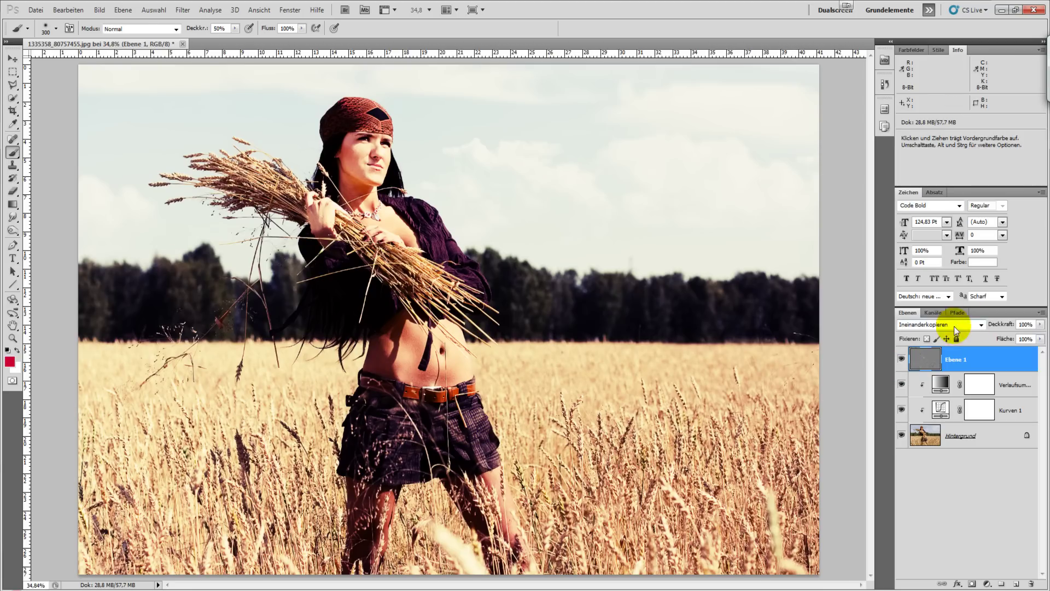
pyautogui.click(902, 360)
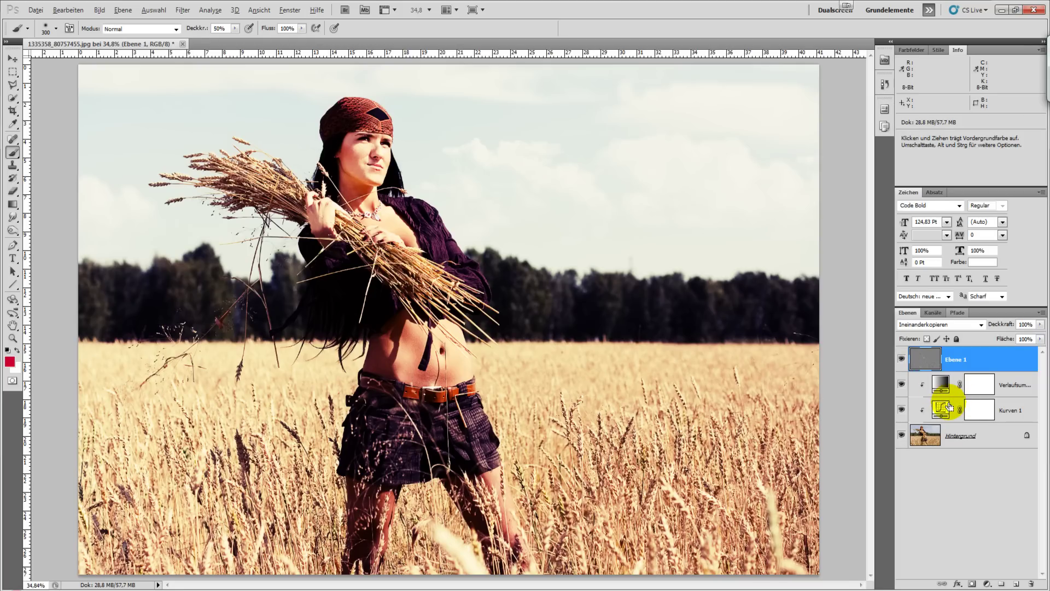
# Stamp visible layers into Ebene 2, apply a 6,6 px Gaußscher Weichzeichner, and add a layer mask
pyautogui.hotkey('ctrl', 'shift', 'alt', 'e')
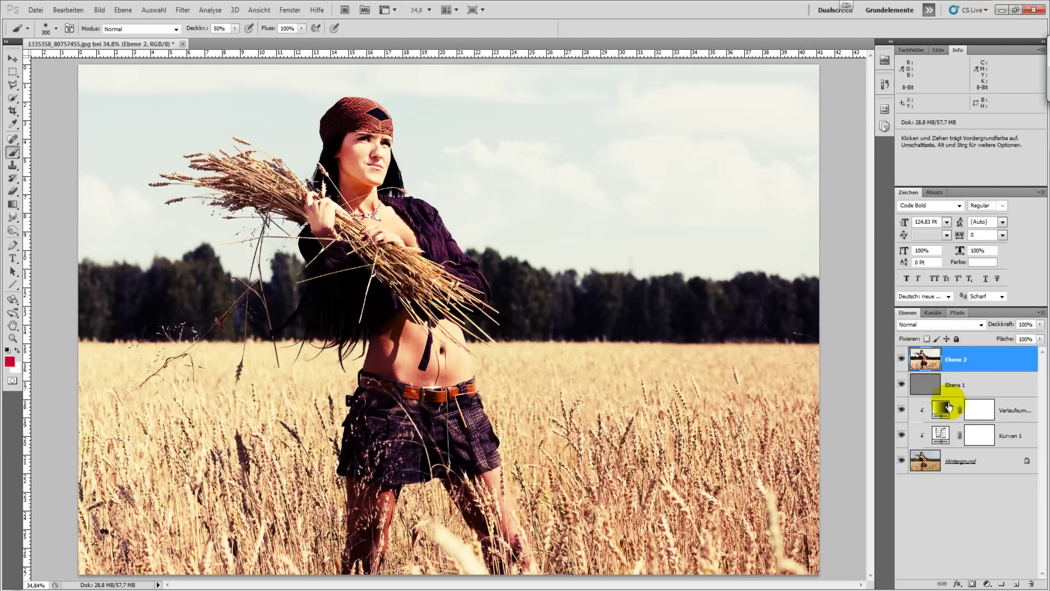
pyautogui.click(182, 9)
pyautogui.moveTo(218, 230)
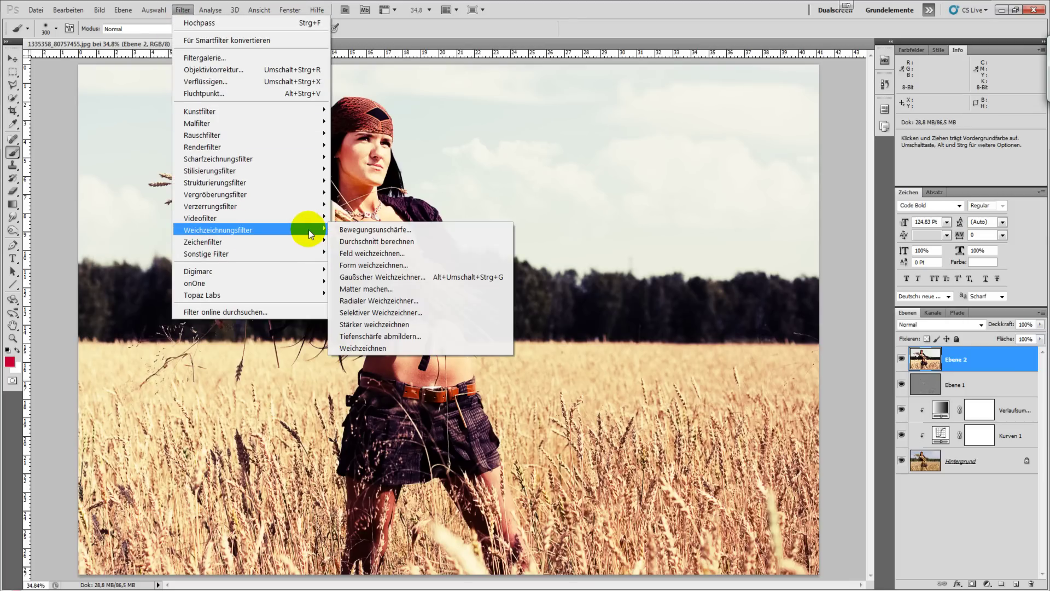
pyautogui.click(383, 277)
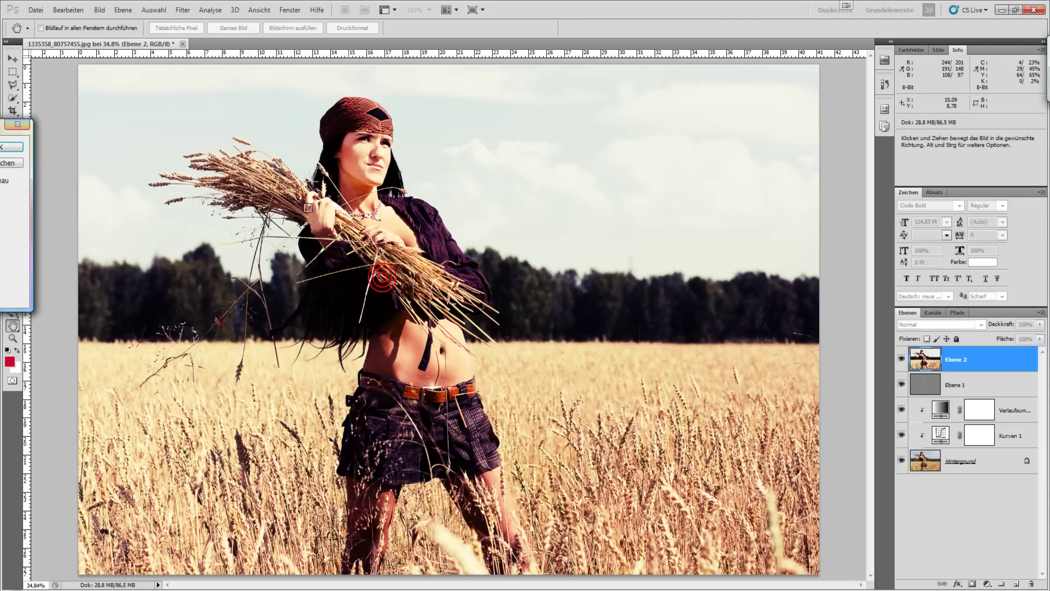
pyautogui.moveTo(8, 124); pyautogui.dragTo(534, 172)
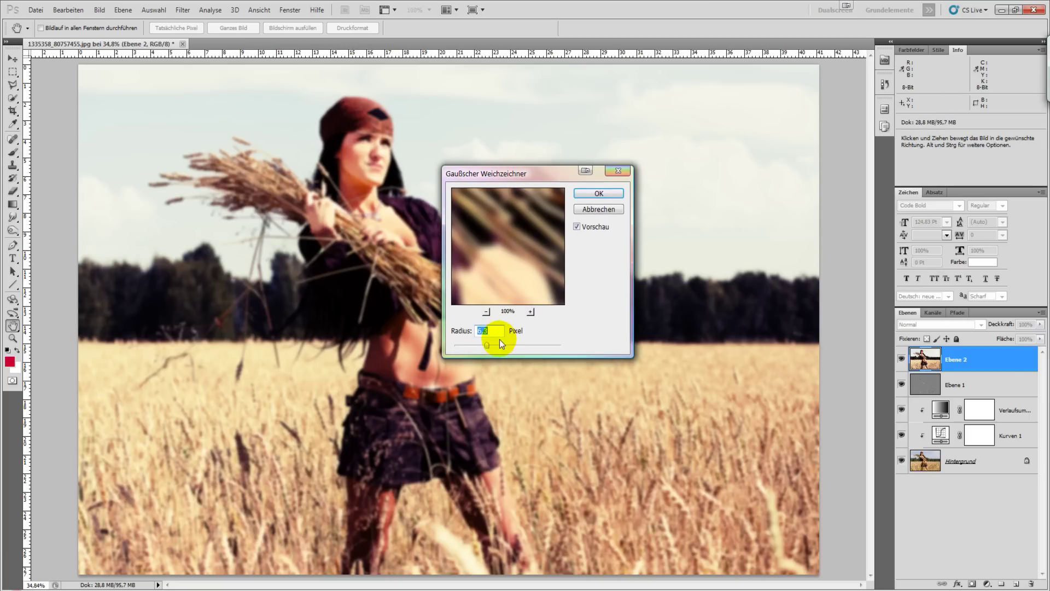
pyautogui.press('Up')
pyautogui.press('Up')
pyautogui.press('Up')
pyautogui.click(590, 199)
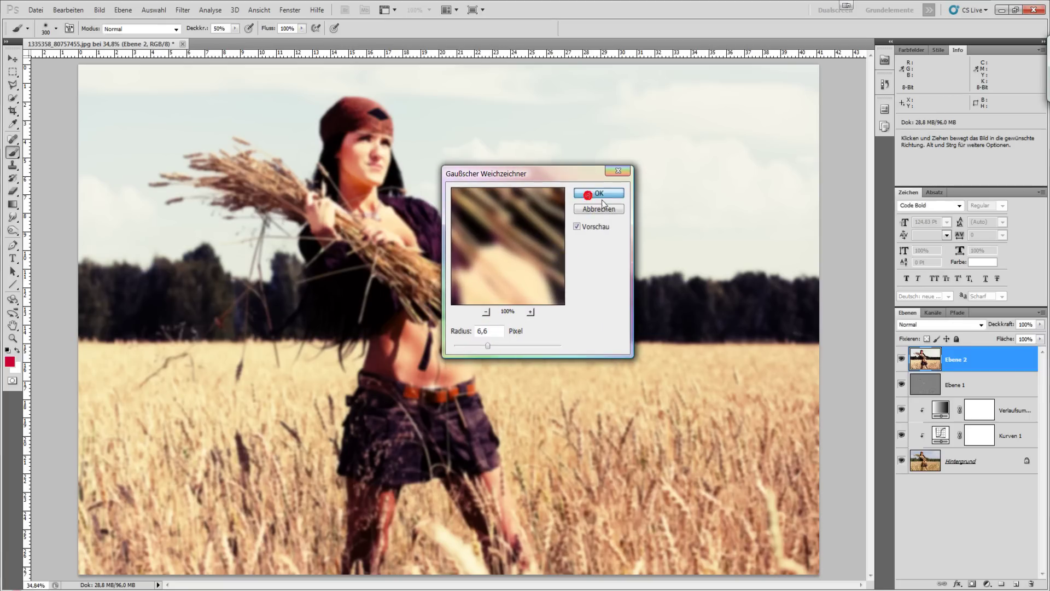
pyautogui.press('b')
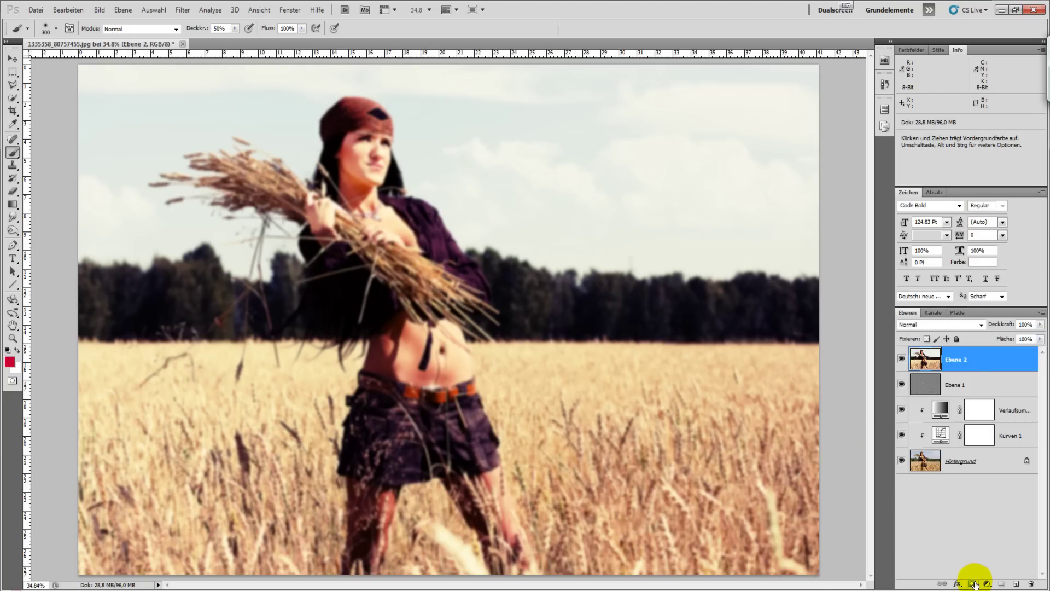
pyautogui.click(974, 583)
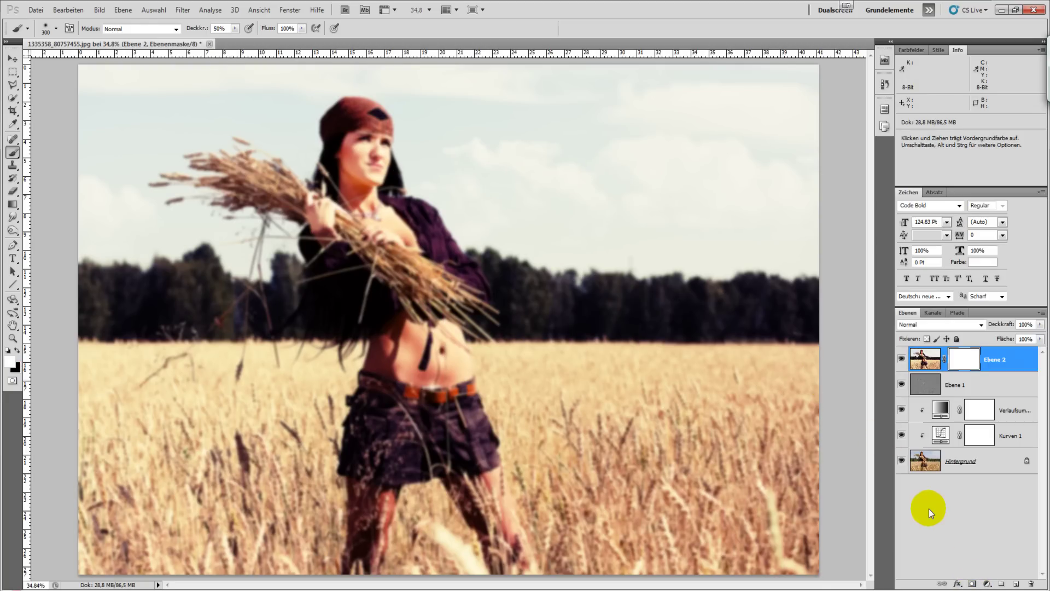
# Invert the mask to hide the blur and set up a soft 800 px brush
pyautogui.hotkey('ctrl', 'i')
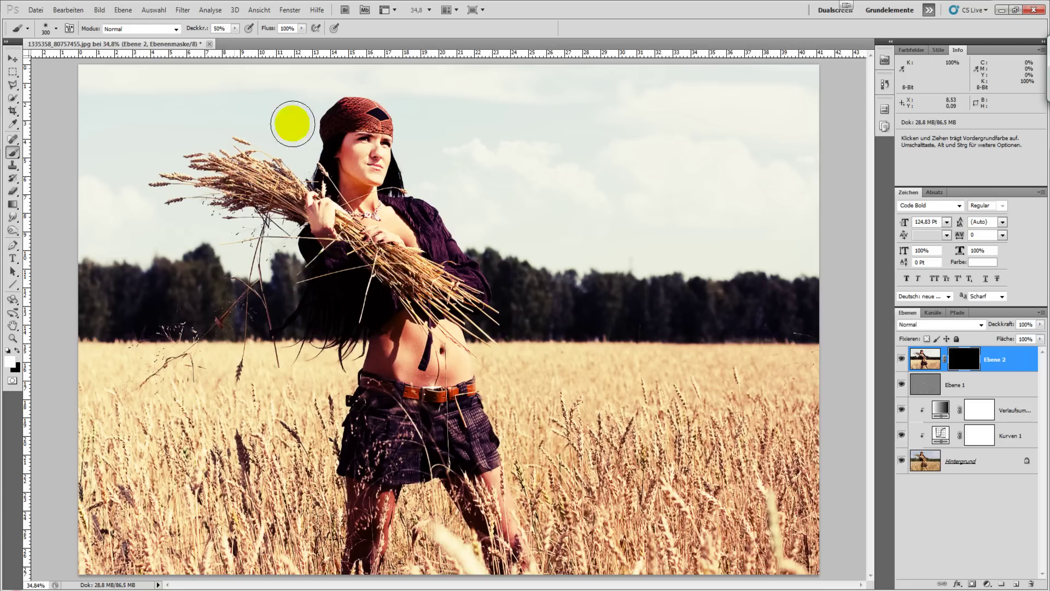
pyautogui.rightClick(312, 152)
pyautogui.press('Return')
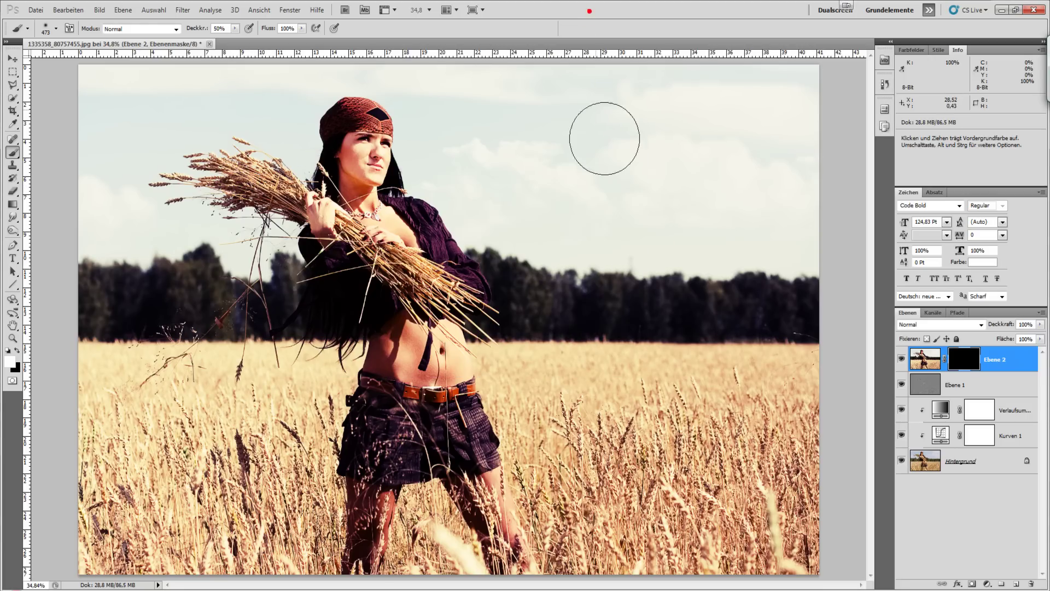
pyautogui.press(']')
pyautogui.press(']')
pyautogui.press(']')
# Paint the mask along the right edge, left corners and lower wheat field to reveal blur there
pyautogui.moveTo(788, 463); pyautogui.dragTo(794, 134)
pyautogui.moveTo(294, 470); pyautogui.dragTo(99, 538)
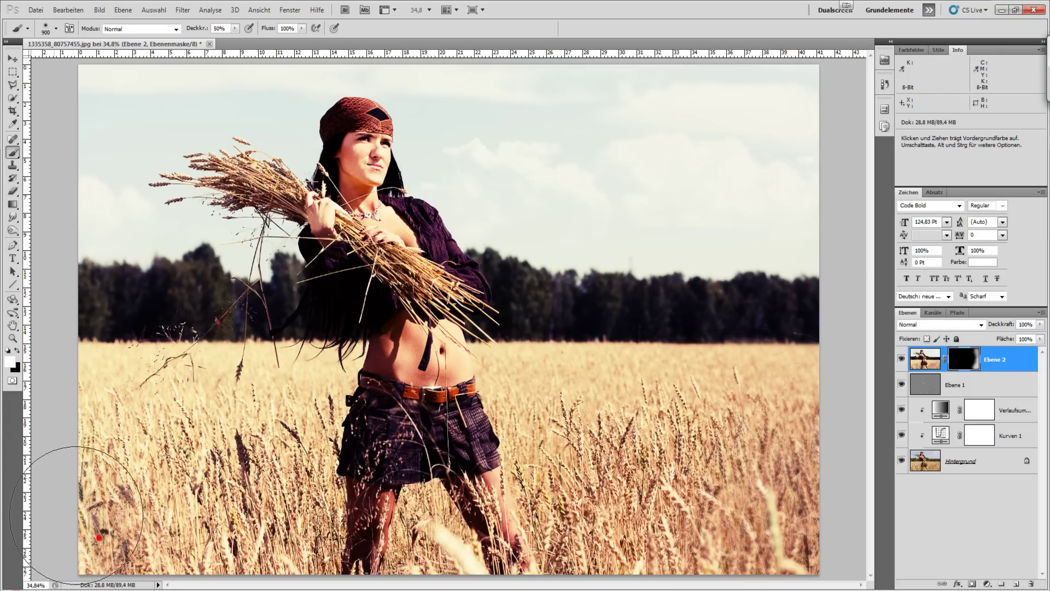
pyautogui.moveTo(101, 127); pyautogui.dragTo(96, 139)
pyautogui.moveTo(746, 281); pyautogui.dragTo(753, 288)
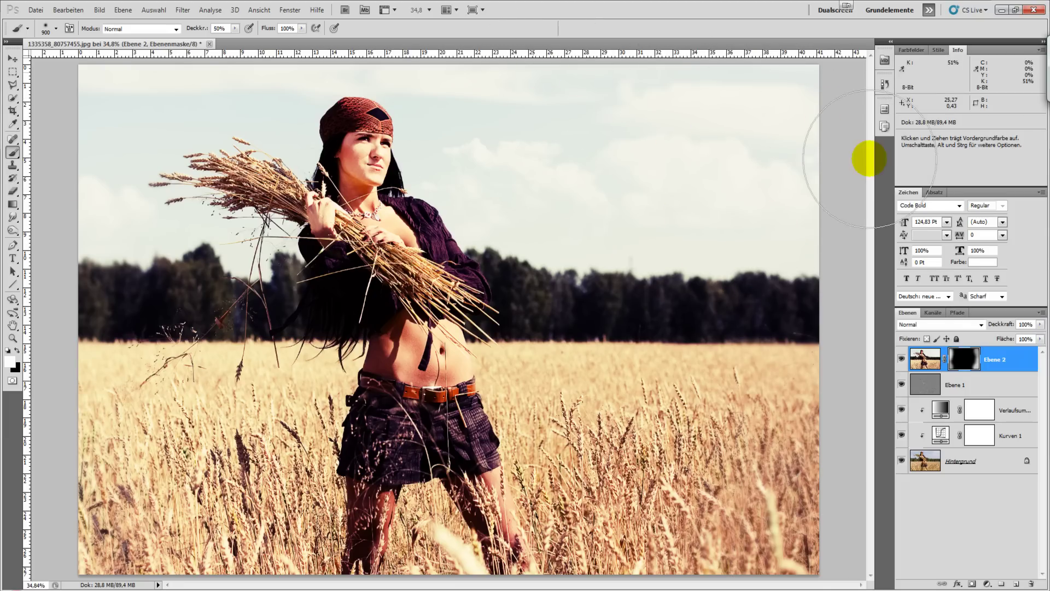
pyautogui.click(115, 77)
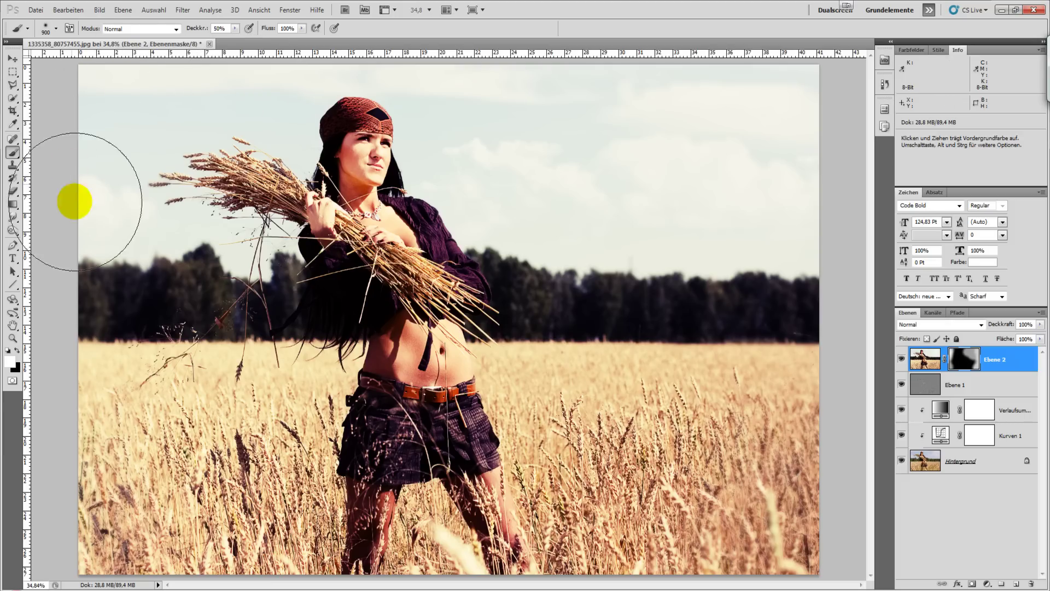
pyautogui.moveTo(94, 468); pyautogui.dragTo(85, 515)
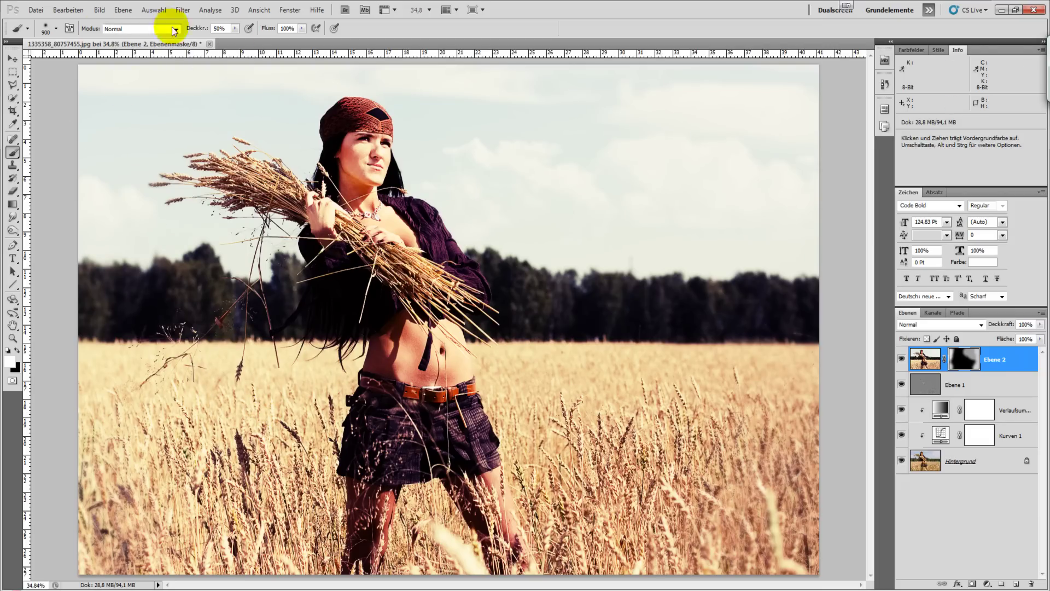
# Paint black at 20% brush opacity on the Ebene 2 mask over the lower wheat field
pyautogui.write('20')
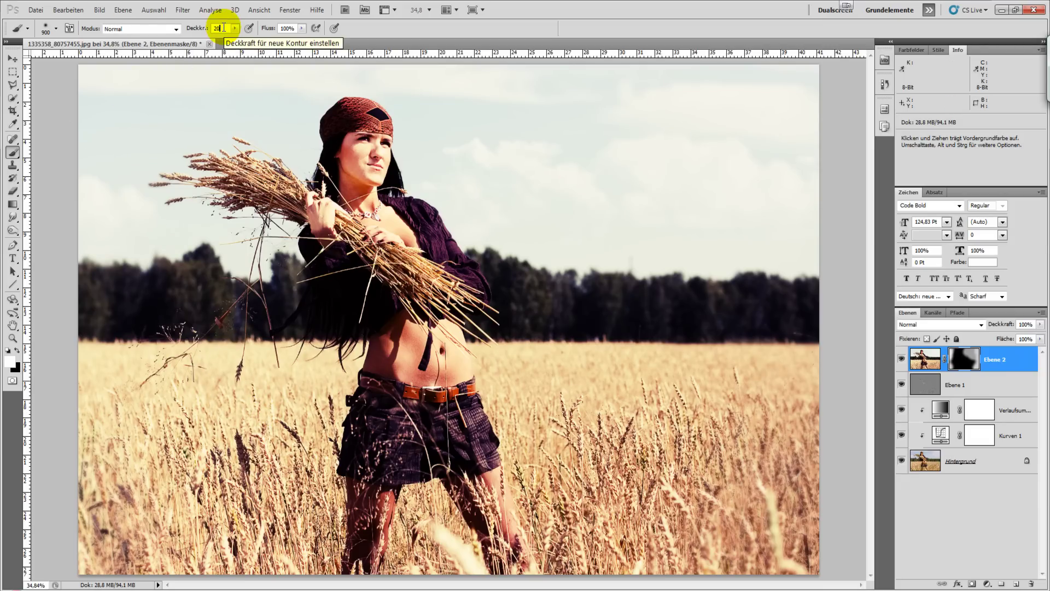
pyautogui.press('Return')
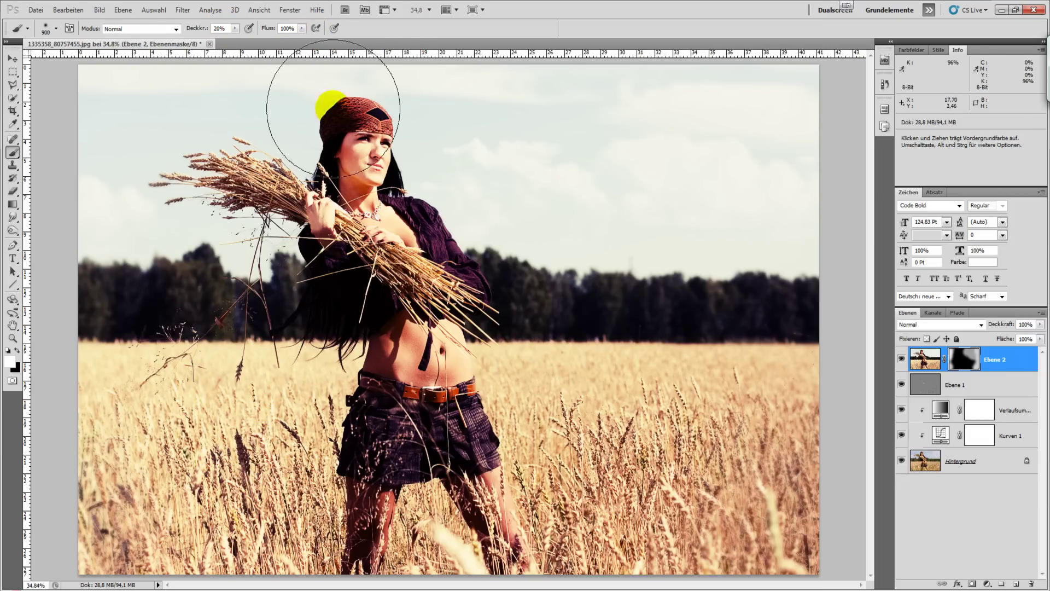
pyautogui.moveTo(235, 263); pyautogui.dragTo(569, 71)
pyautogui.press('x')
pyautogui.moveTo(711, 476); pyautogui.dragTo(783, 523)
pyautogui.moveTo(72, 504)
pyautogui.mouseDown()
pyautogui.moveTo(110, 521)
pyautogui.moveTo(122, 411)
pyautogui.mouseUp()
pyautogui.moveTo(773, 417)
pyautogui.mouseDown()
pyautogui.moveTo(798, 472)
pyautogui.moveTo(740, 545)
pyautogui.mouseUp()
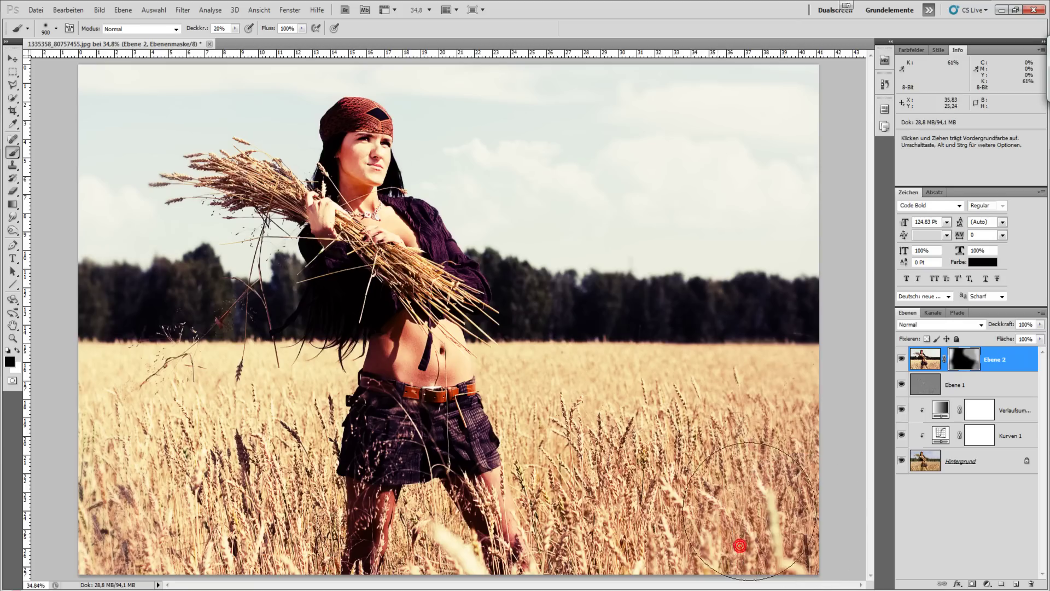
# Toggle Ebene 2 visibility to compare the image with and without the edge blur
pyautogui.click(902, 359)
pyautogui.click(902, 365)
pyautogui.click(903, 368)
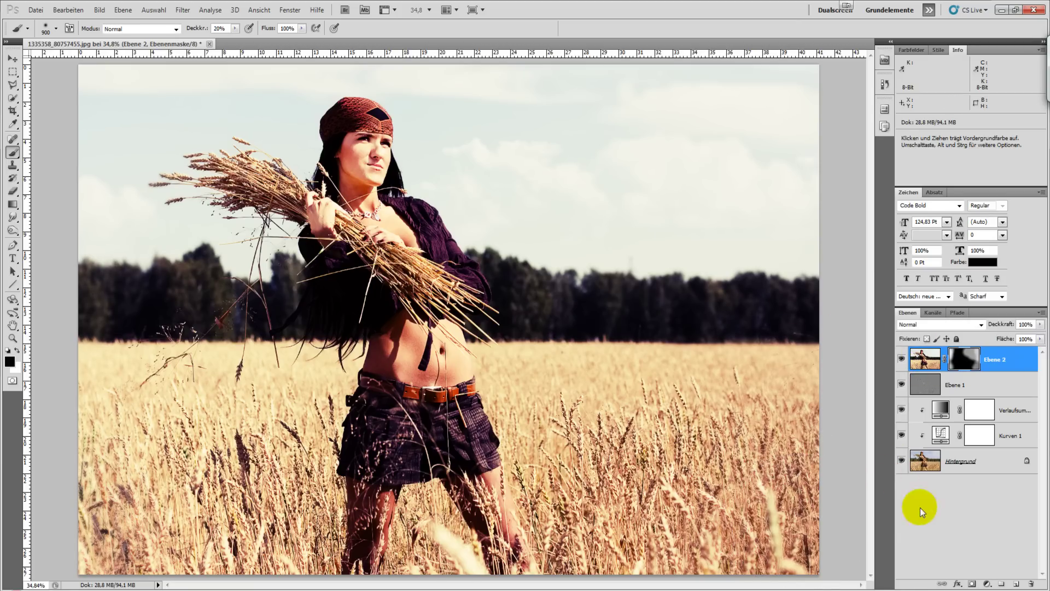
pyautogui.keyDown('alt'); pyautogui.click(902, 461); pyautogui.keyUp('alt')
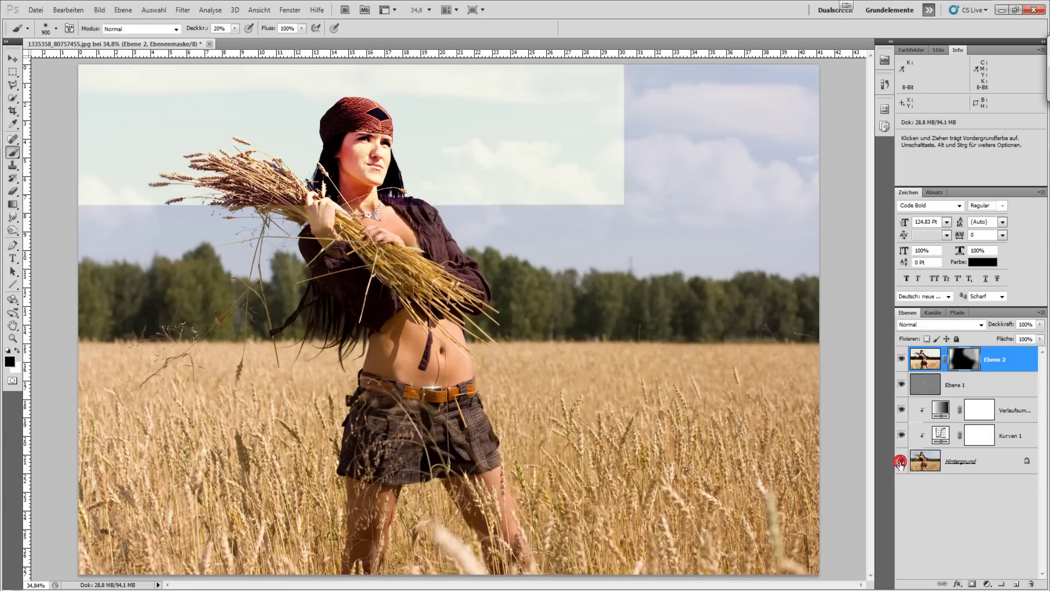
pyautogui.keyDown('alt'); pyautogui.click(901, 461); pyautogui.keyUp('alt')
pyautogui.keyDown('alt'); pyautogui.click(902, 462); pyautogui.keyUp('alt')
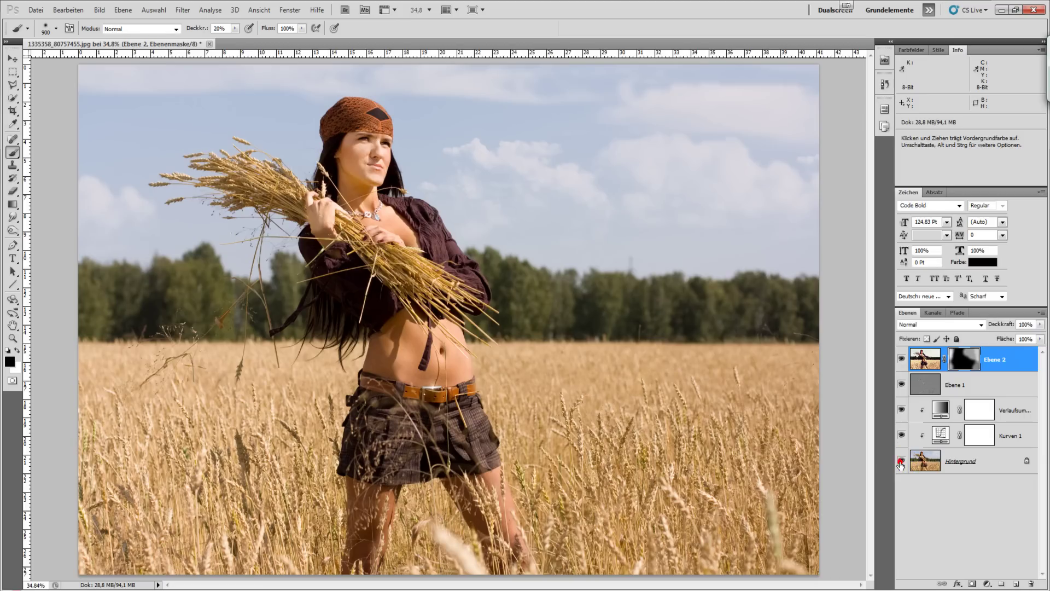
pyautogui.keyDown('alt'); pyautogui.click(902, 462); pyautogui.keyUp('alt')
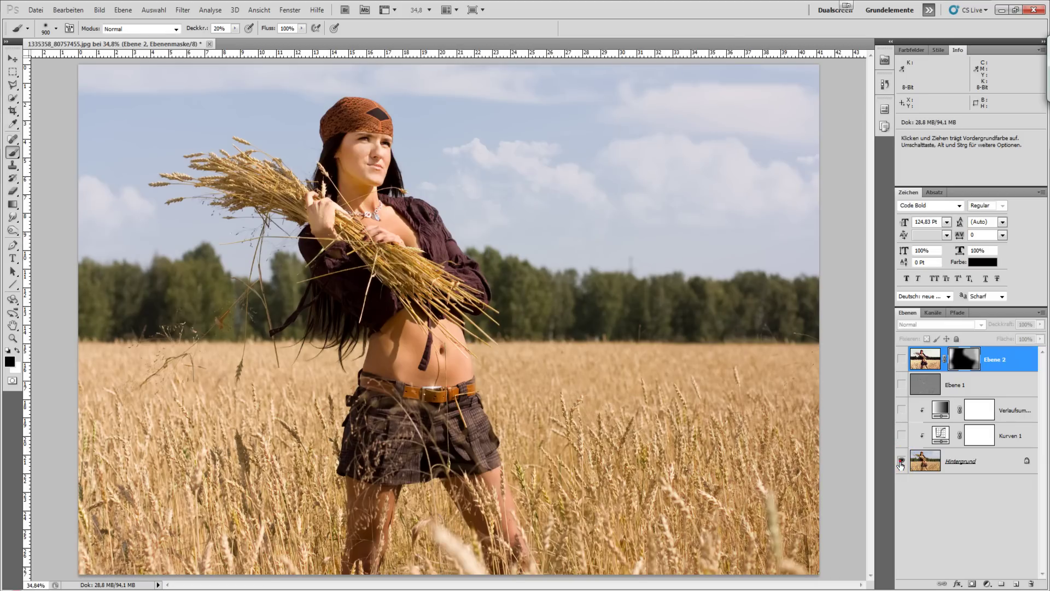
pyautogui.keyDown('alt'); pyautogui.click(902, 462); pyautogui.keyUp('alt')
pyautogui.keyDown('alt'); pyautogui.click(902, 462); pyautogui.keyUp('alt')
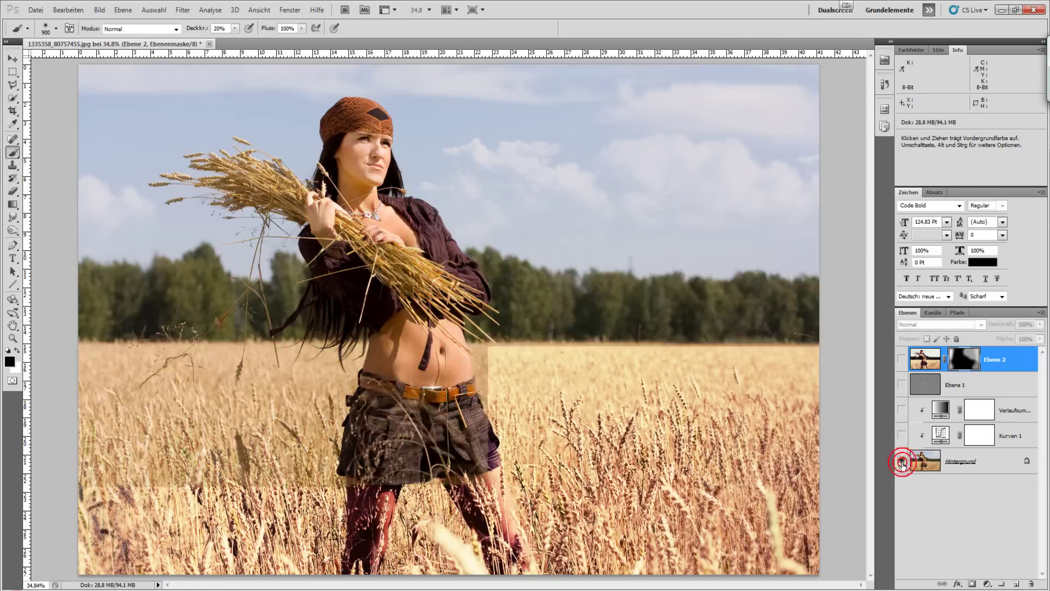
pyautogui.keyDown('alt'); pyautogui.click(902, 463); pyautogui.keyUp('alt')
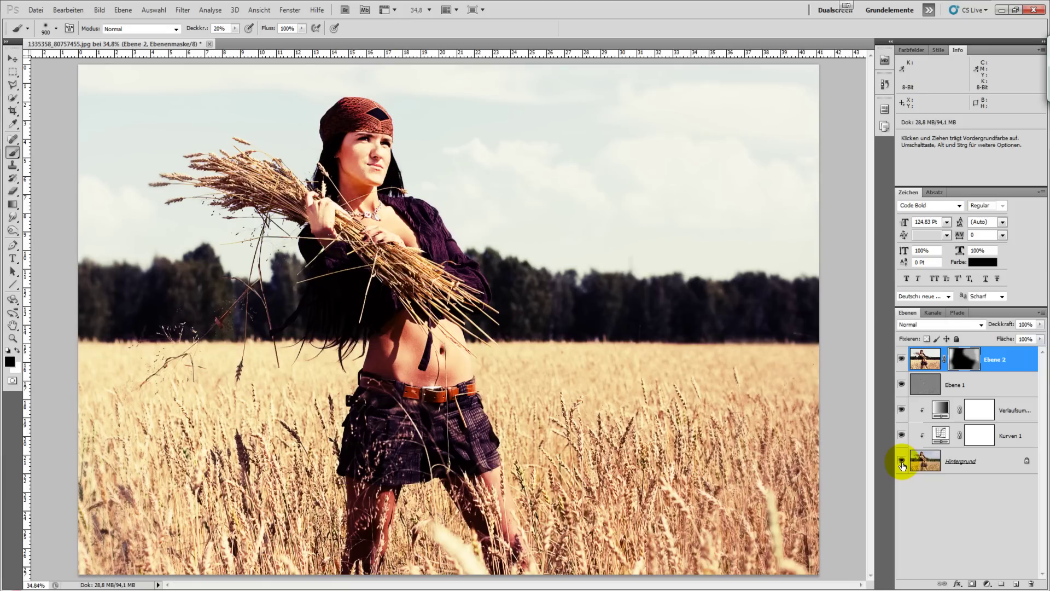
pyautogui.keyDown('alt'); pyautogui.click(902, 463); pyautogui.keyUp('alt')
pyautogui.keyDown('alt'); pyautogui.click(902, 463); pyautogui.keyUp('alt')
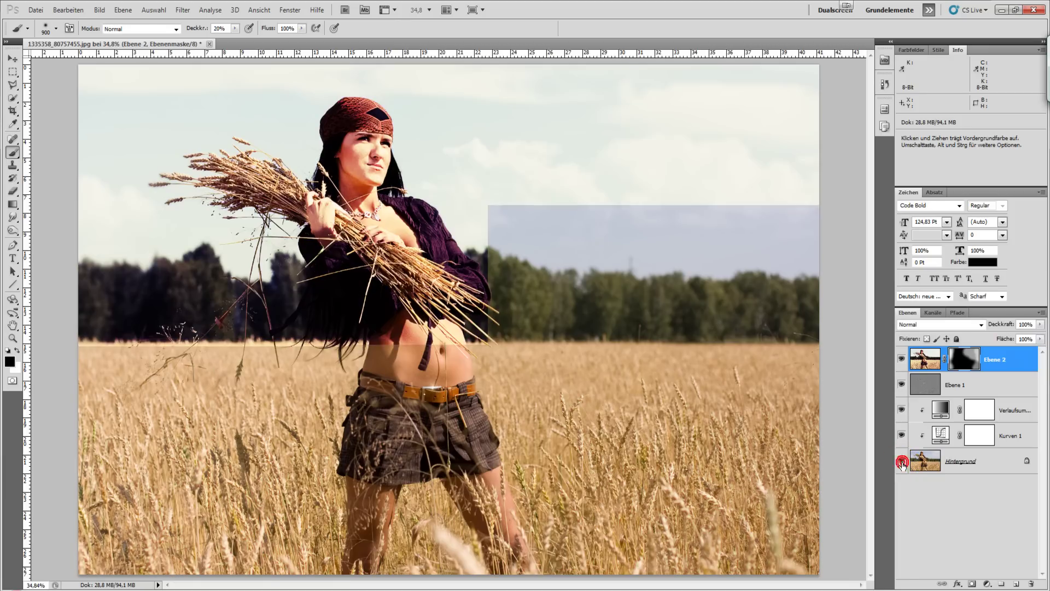
pyautogui.keyDown('alt'); pyautogui.click(903, 464); pyautogui.keyUp('alt')
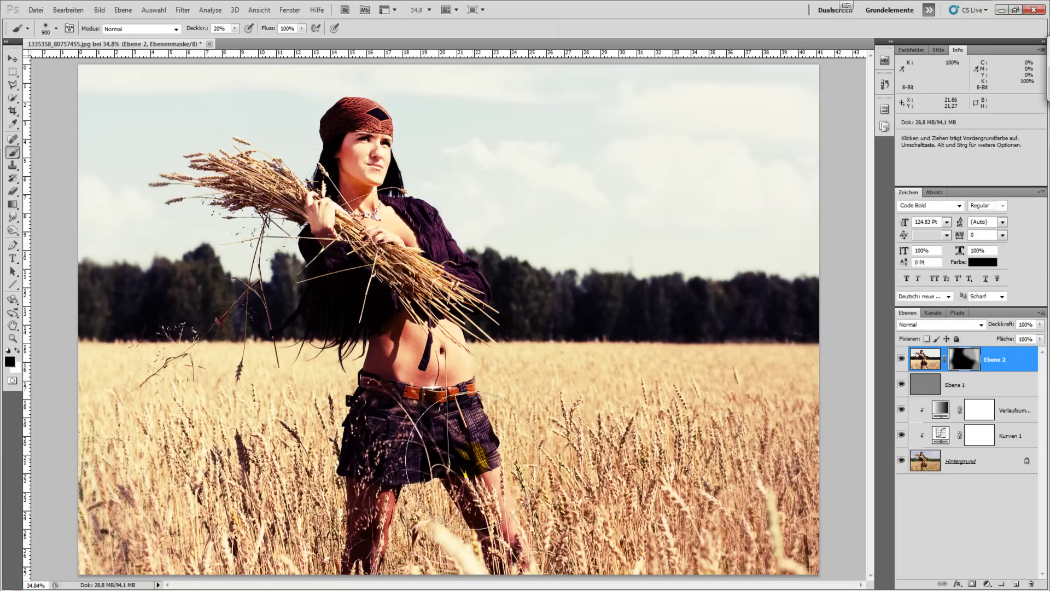